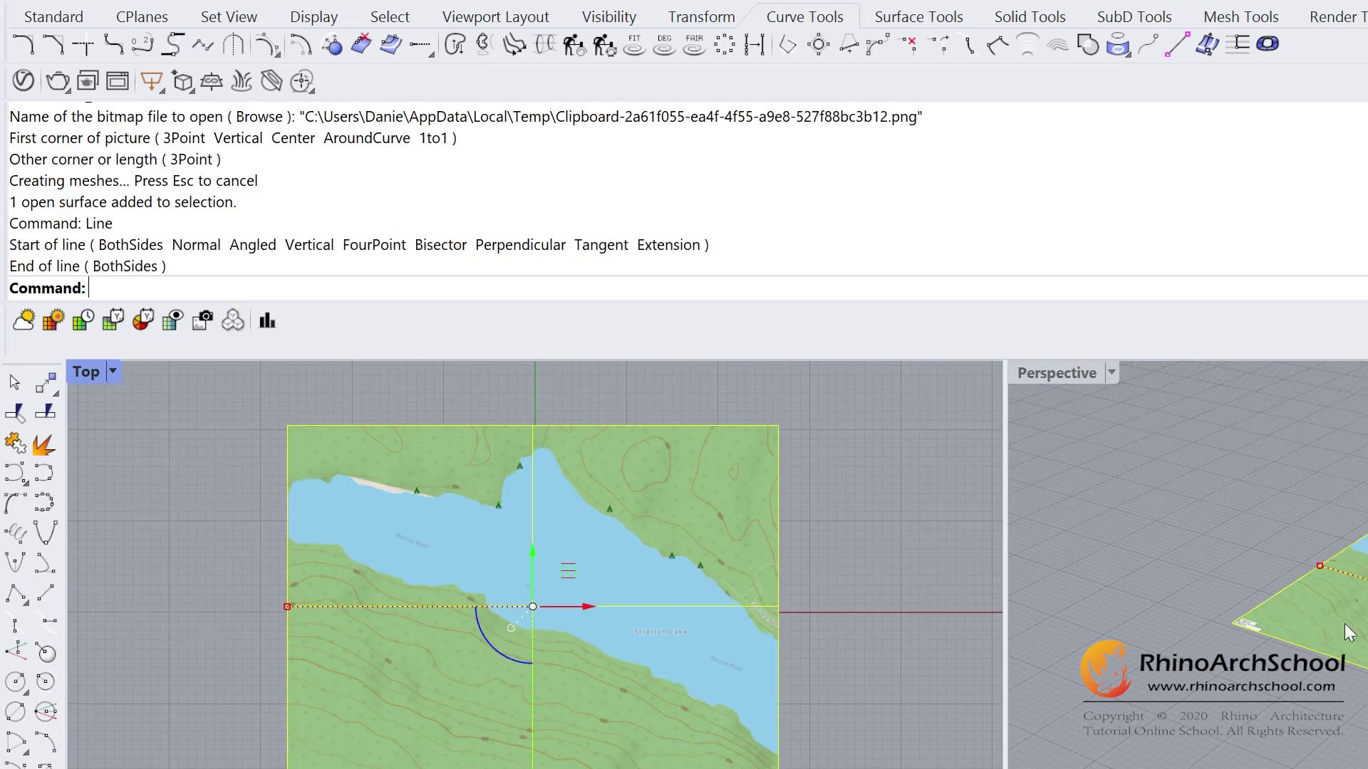
- Scale the map image in 2D from the reference line on its scale bar so the line matches 100 m
{"action": "type", "text": "Scale2D"}
{"action": "key", "text": "Return"}
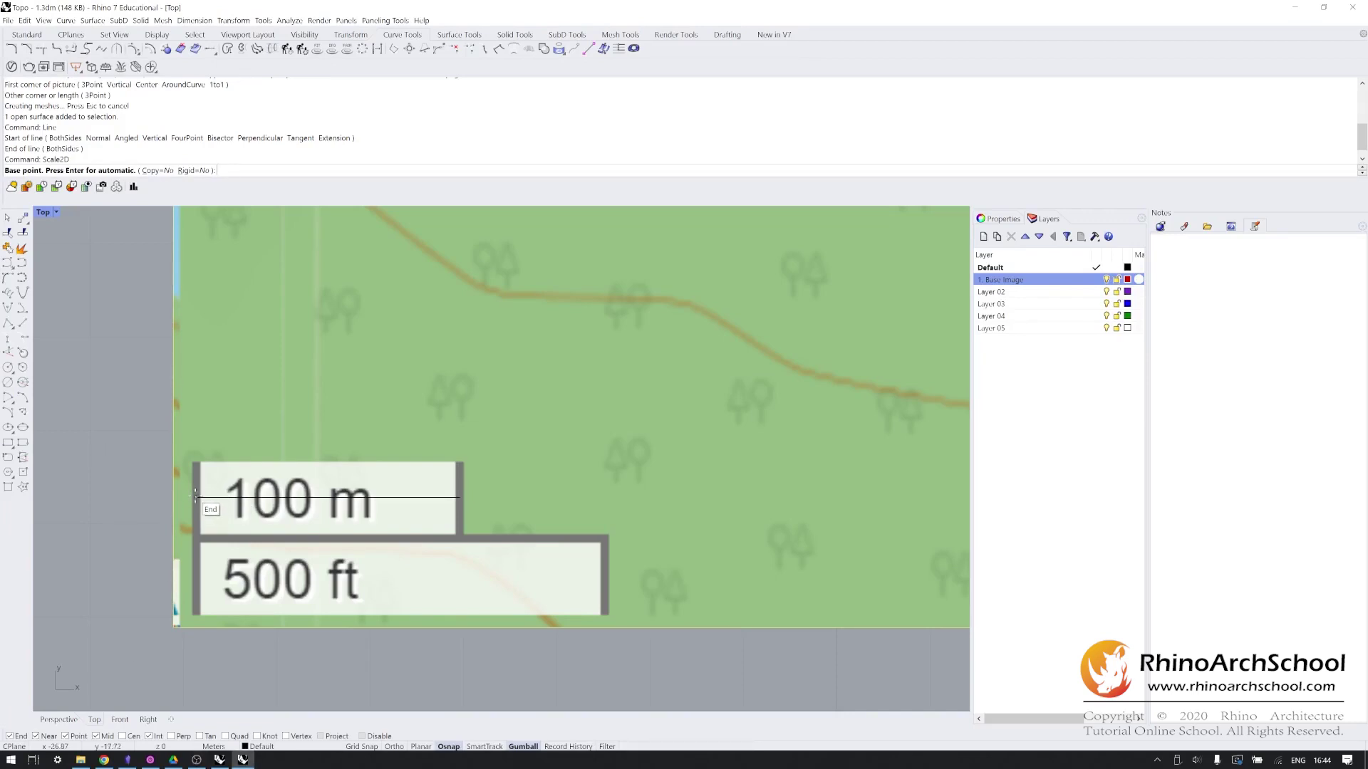
{"action": "left_click", "coordinate": [195, 497]}
{"action": "left_click", "coordinate": [457, 497]}
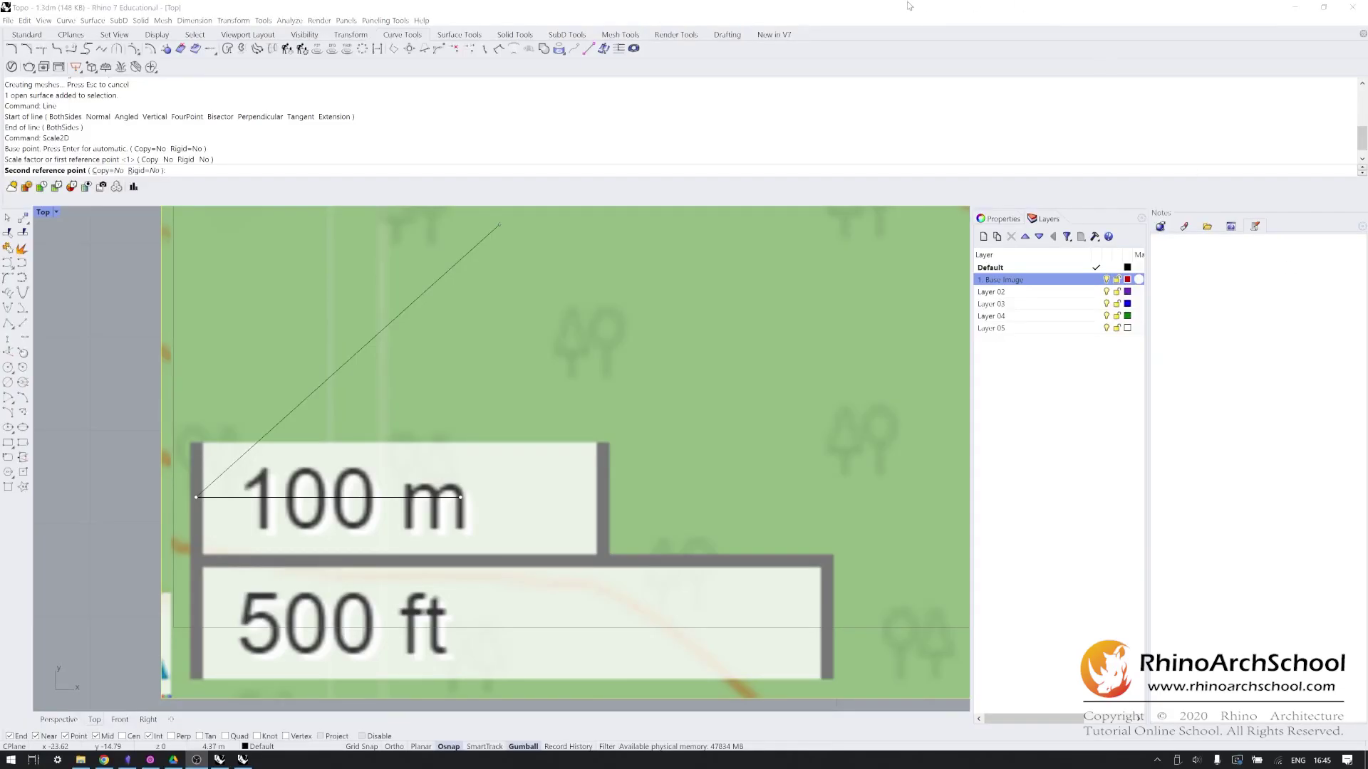
{"action": "left_click", "coordinate": [909, 6]}
{"action": "type", "text": "100m"}
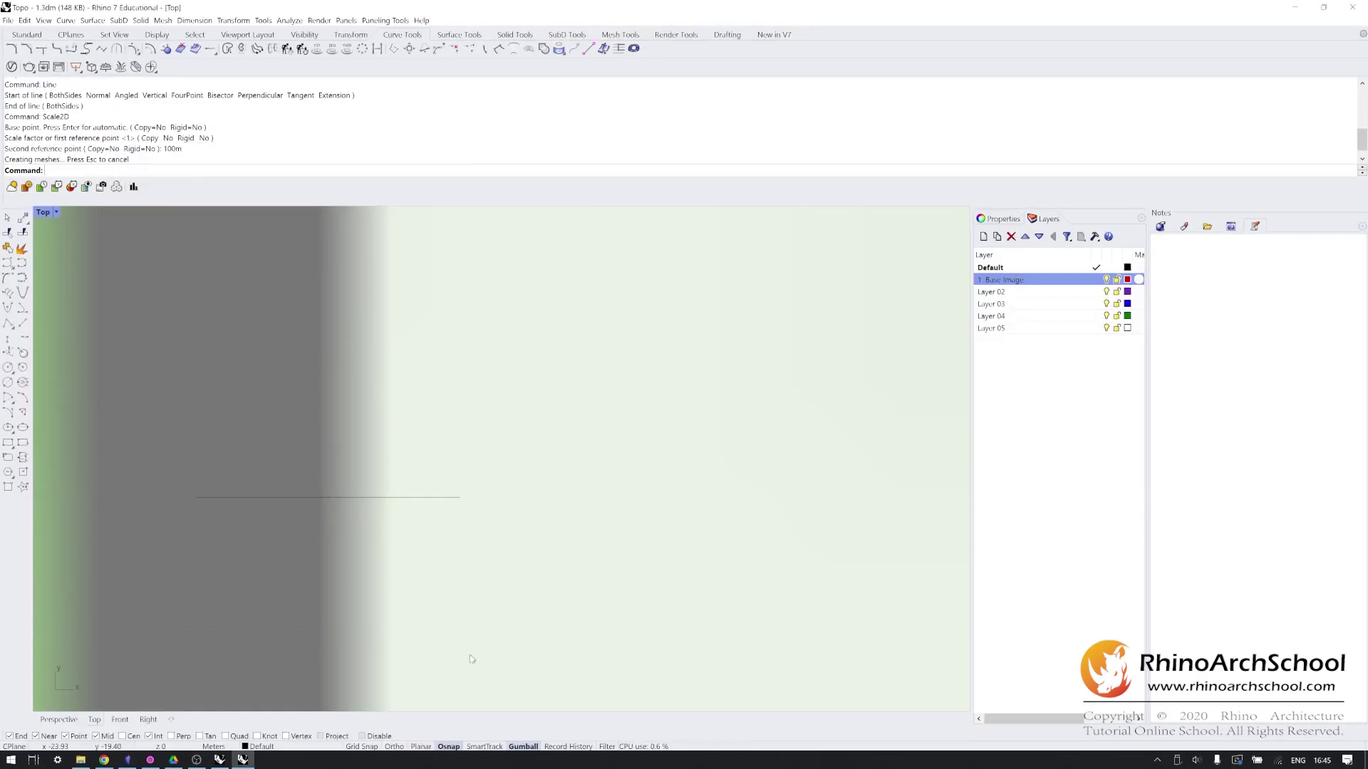
- Select all lines and delete the scale reference line
{"action": "scroll", "coordinate": [519, 568], "scroll_direction": "down", "scroll_amount": 20}
{"action": "type", "text": "SelLine"}
{"action": "key", "text": "Return"}
{"action": "key", "text": "Delete"}
{"action": "scroll", "coordinate": [314, 473], "scroll_direction": "down", "scroll_amount": 4}
{"action": "scroll", "coordinate": [378, 599], "scroll_direction": "up", "scroll_amount": 4}
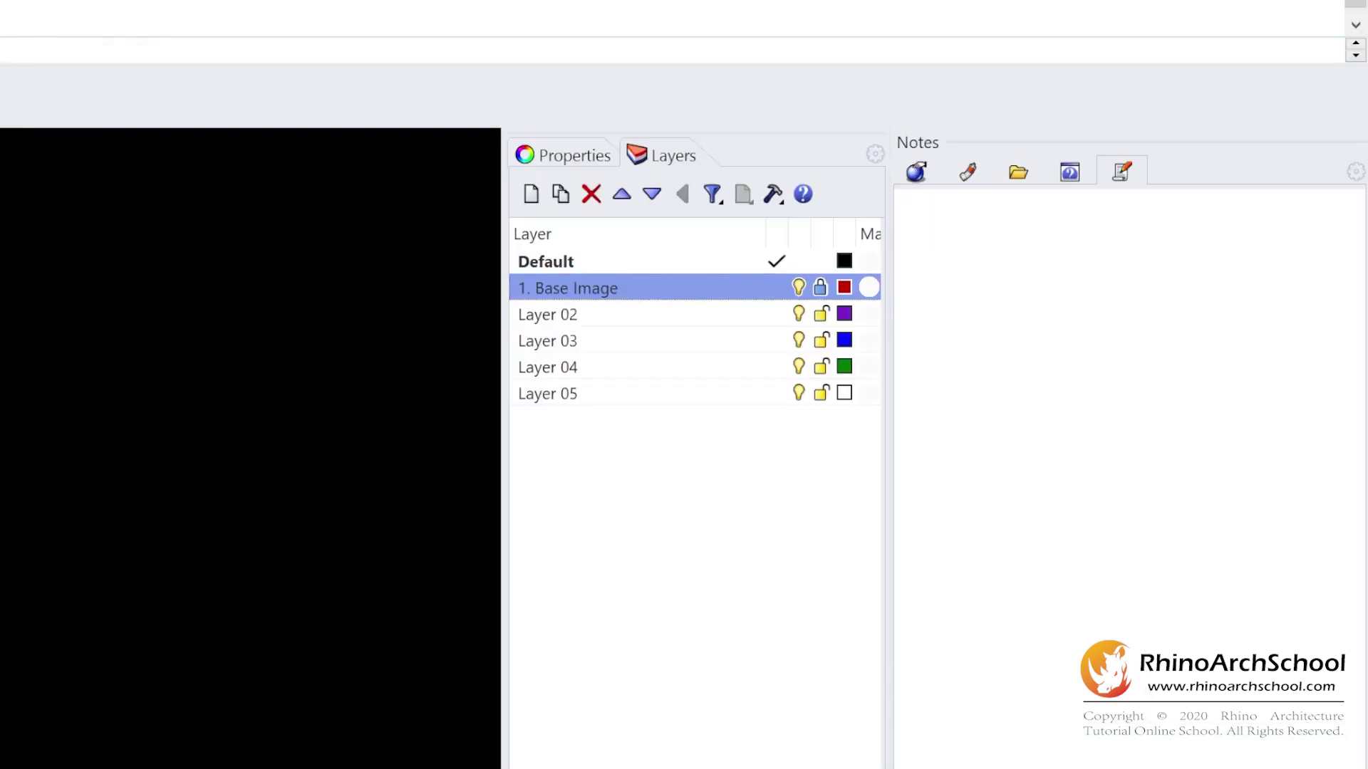
- Rename Layer 02 as "2. Flat Curves"
{"action": "left_click", "coordinate": [565, 318]}
{"action": "left_click", "coordinate": [579, 319]}
{"action": "type", "text": "2. Flat Curves"}
{"action": "key", "text": "Return"}
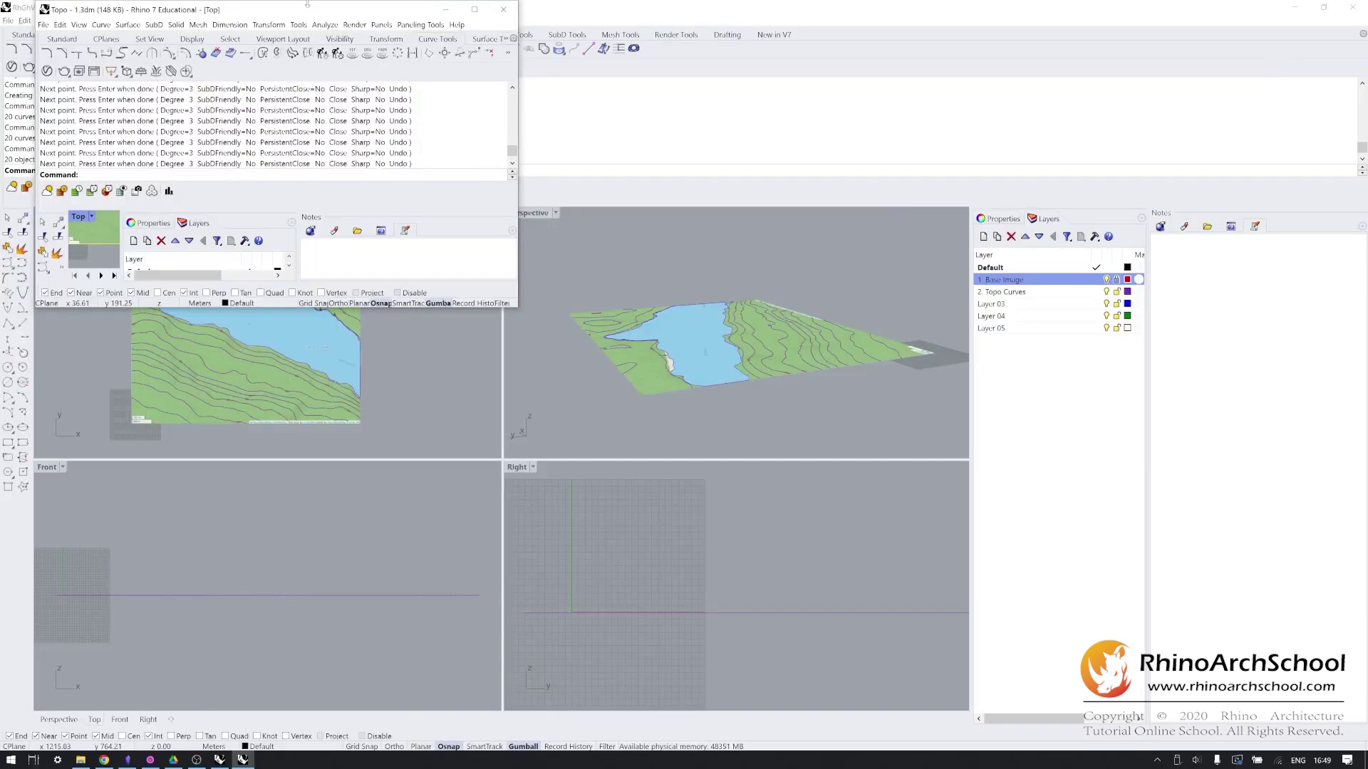
- Trace the contour line just above the map's scale bar with a control-point curve ending at the image's lower edge, undoing stray points
{"action": "left_click_drag", "start_coordinate": [306, 8], "coordinate": [374, 44]}
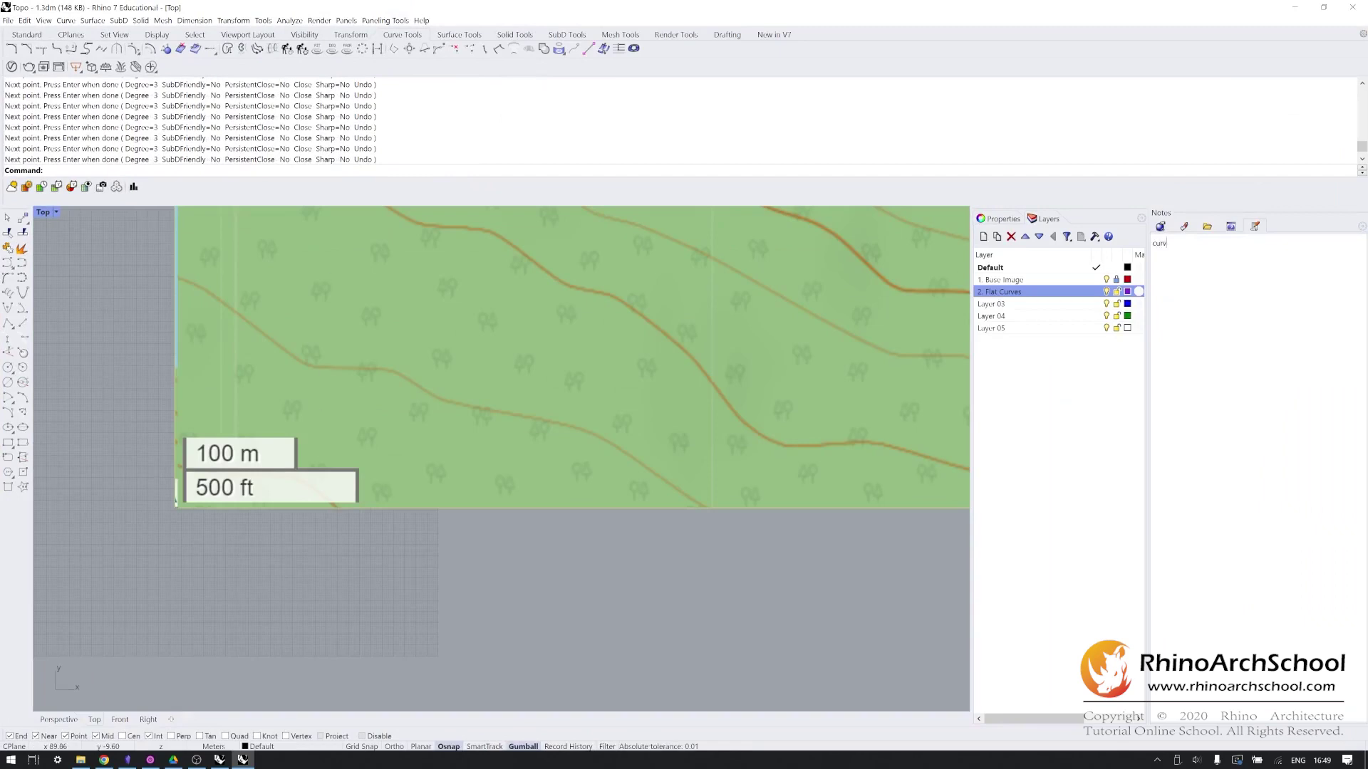
{"action": "type", "text": "e"}
{"action": "key", "text": "Return"}
{"action": "left_click", "coordinate": [176, 278]}
{"action": "left_click", "coordinate": [191, 283]}
{"action": "left_click", "coordinate": [218, 307]}
{"action": "left_click", "coordinate": [245, 326]}
{"action": "left_click", "coordinate": [289, 357]}
{"action": "left_click", "coordinate": [312, 368]}
{"action": "left_click", "coordinate": [369, 368]}
{"action": "left_click", "coordinate": [397, 372]}
{"action": "left_click", "coordinate": [413, 385]}
{"action": "left_click", "coordinate": [443, 396]}
{"action": "left_click", "coordinate": [480, 408]}
{"action": "left_click", "coordinate": [545, 419]}
{"action": "left_click", "coordinate": [598, 430]}
{"action": "left_click", "coordinate": [622, 447]}
{"action": "left_click", "coordinate": [651, 469]}
{"action": "left_click", "coordinate": [685, 495]}
{"action": "left_click", "coordinate": [707, 508]}
{"action": "left_click", "coordinate": [681, 367]}
{"action": "left_click", "coordinate": [770, 475]}
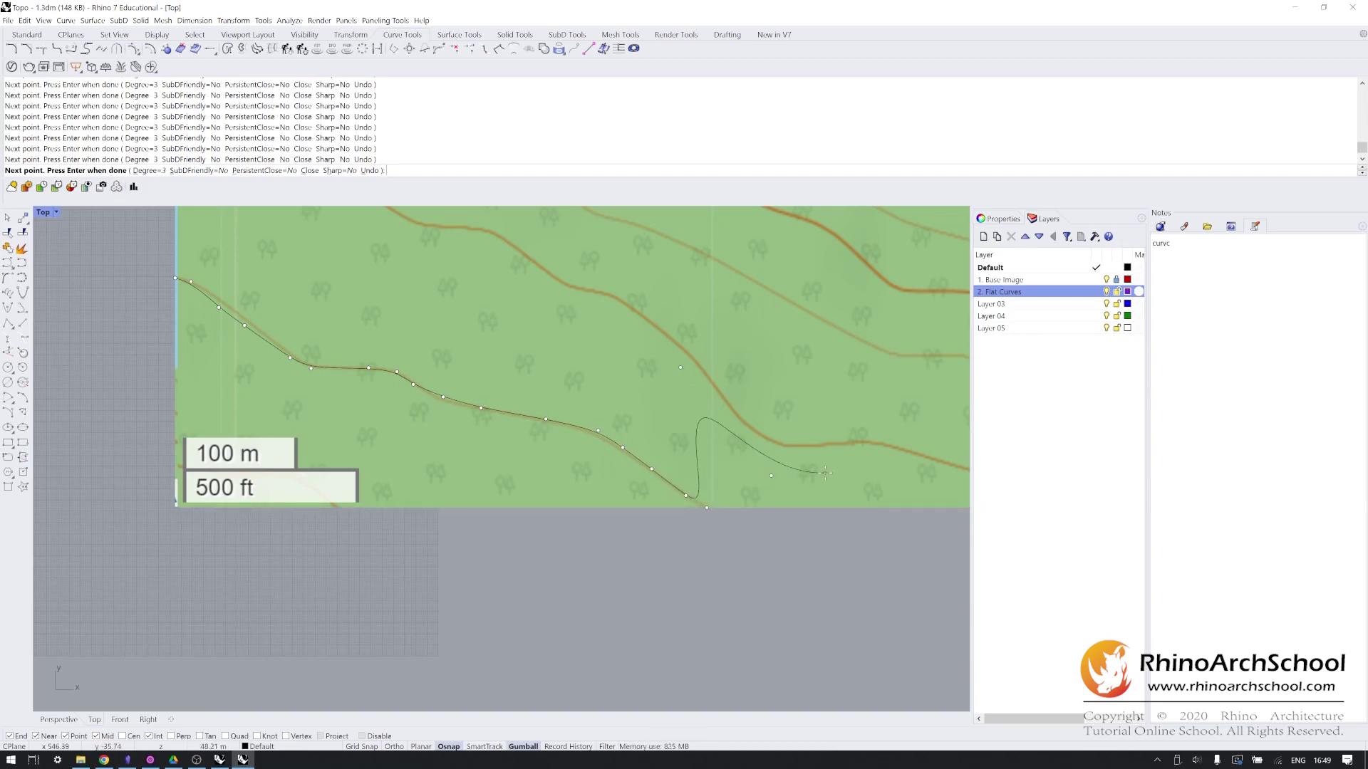
{"action": "key", "text": "ctrl+z"}
{"action": "key", "text": "ctrl+z"}
{"action": "key", "text": "Return"}
- Examine the remaining contour lines and shorelines across the map image
{"action": "scroll", "coordinate": [494, 373], "scroll_direction": "down", "scroll_amount": 8}
{"action": "right_click_drag", "start_coordinate": [604, 312], "coordinate": [557, 404]}
{"action": "scroll", "coordinate": [553, 373], "scroll_direction": "down", "scroll_amount": 4}
{"action": "right_click_drag", "start_coordinate": [597, 363], "coordinate": [358, 580]}
{"action": "scroll", "coordinate": [265, 423], "scroll_direction": "up", "scroll_amount": 5}
{"action": "scroll", "coordinate": [599, 565], "scroll_direction": "down", "scroll_amount": 2}
{"action": "right_click_drag", "start_coordinate": [748, 585], "coordinate": [395, 419]}
{"action": "right_click_drag", "start_coordinate": [840, 595], "coordinate": [396, 400]}
{"action": "scroll", "coordinate": [470, 476], "scroll_direction": "down", "scroll_amount": 6}
{"action": "right_click_drag", "start_coordinate": [386, 473], "coordinate": [669, 612]}
- Switch to the Topo - V.1.1 - UnArranged file and inspect the traced contour curves up close
{"action": "key", "text": "alt+Tab"}
{"action": "key", "text": "alt+Tab"}
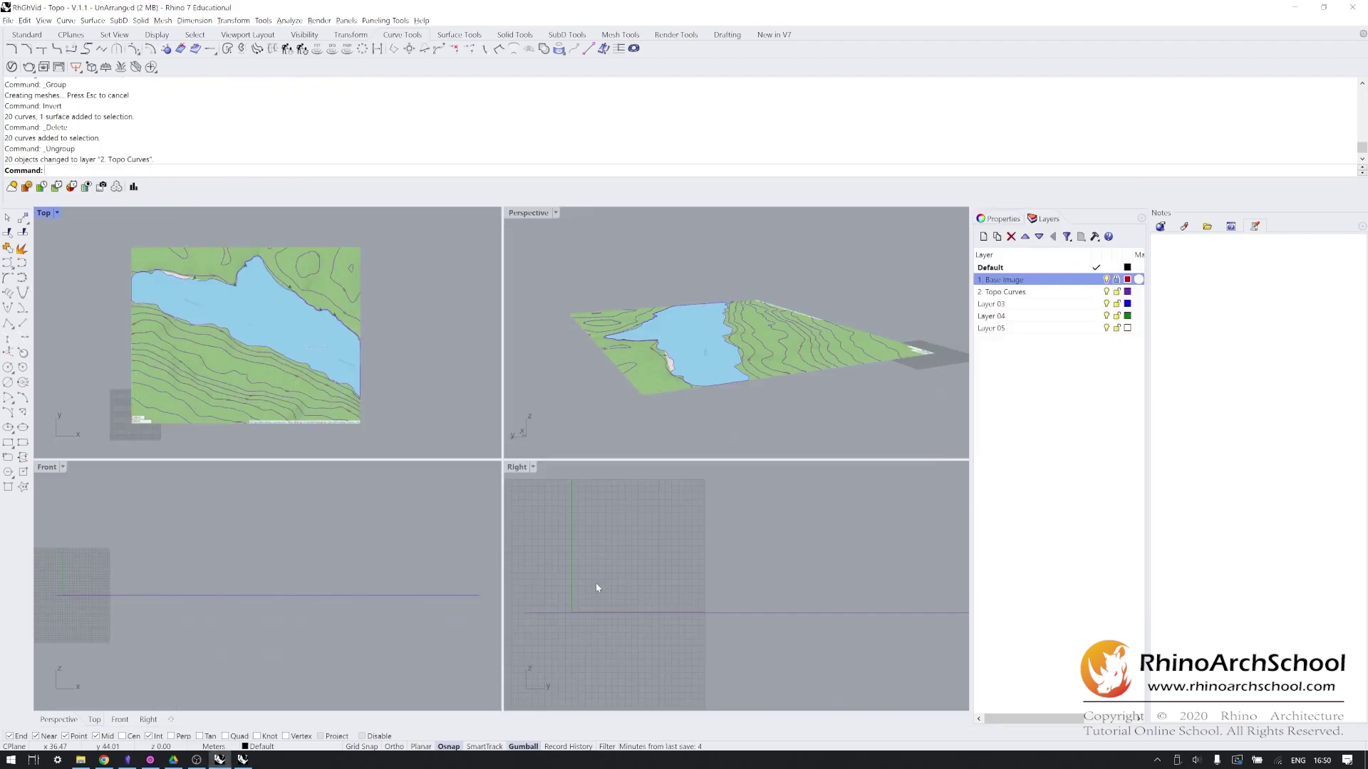
{"action": "key", "text": "ctrl+m"}
{"action": "scroll", "coordinate": [409, 343], "scroll_direction": "up", "scroll_amount": 14}
{"action": "right_click_drag", "start_coordinate": [618, 532], "coordinate": [326, 509]}
{"action": "right_click_drag", "start_coordinate": [668, 546], "coordinate": [238, 377]}
{"action": "right_click_drag", "start_coordinate": [696, 632], "coordinate": [269, 419]}
- Rename Layer 03 as "3. Raised Curves"
{"action": "left_click", "coordinate": [1067, 292]}
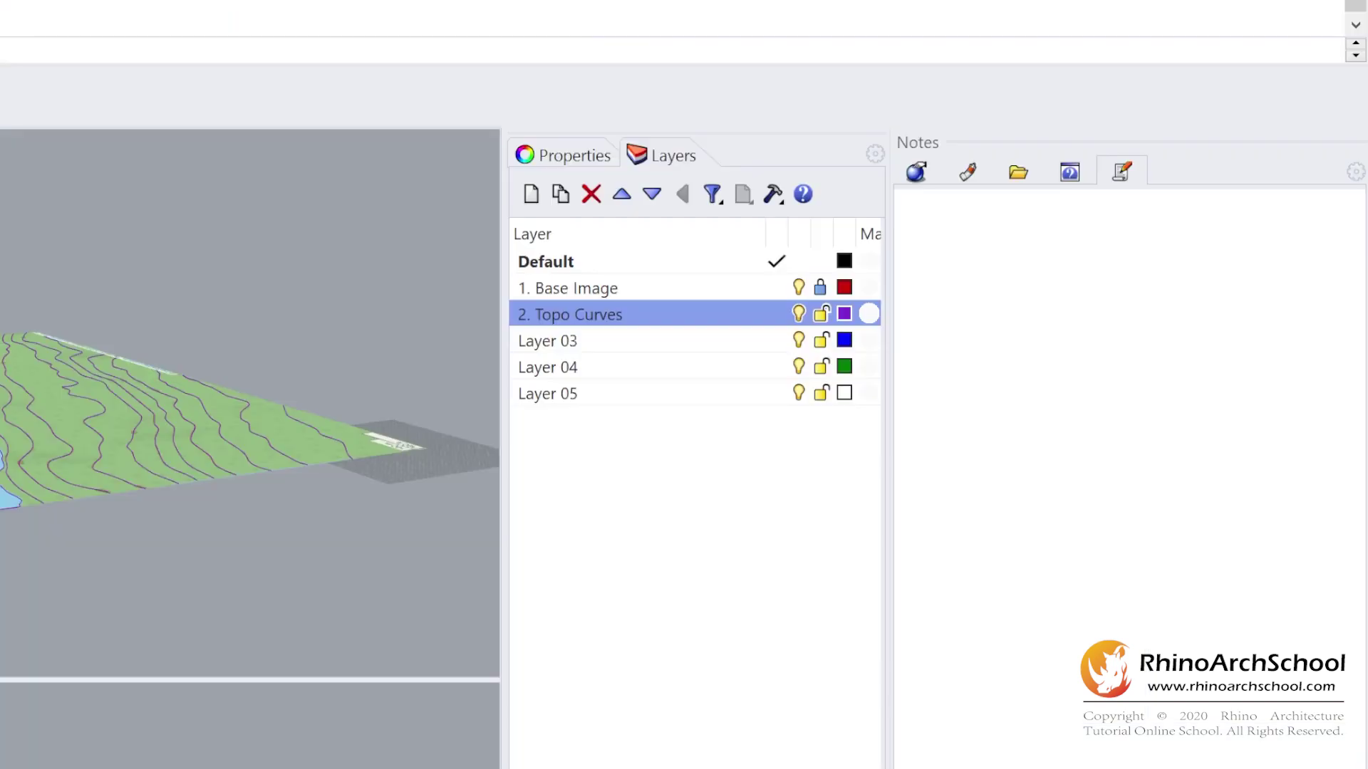
{"action": "left_click", "coordinate": [993, 304]}
{"action": "left_click", "coordinate": [994, 303]}
{"action": "type", "text": "3. Raised Curves"}
{"action": "key", "text": "Return"}
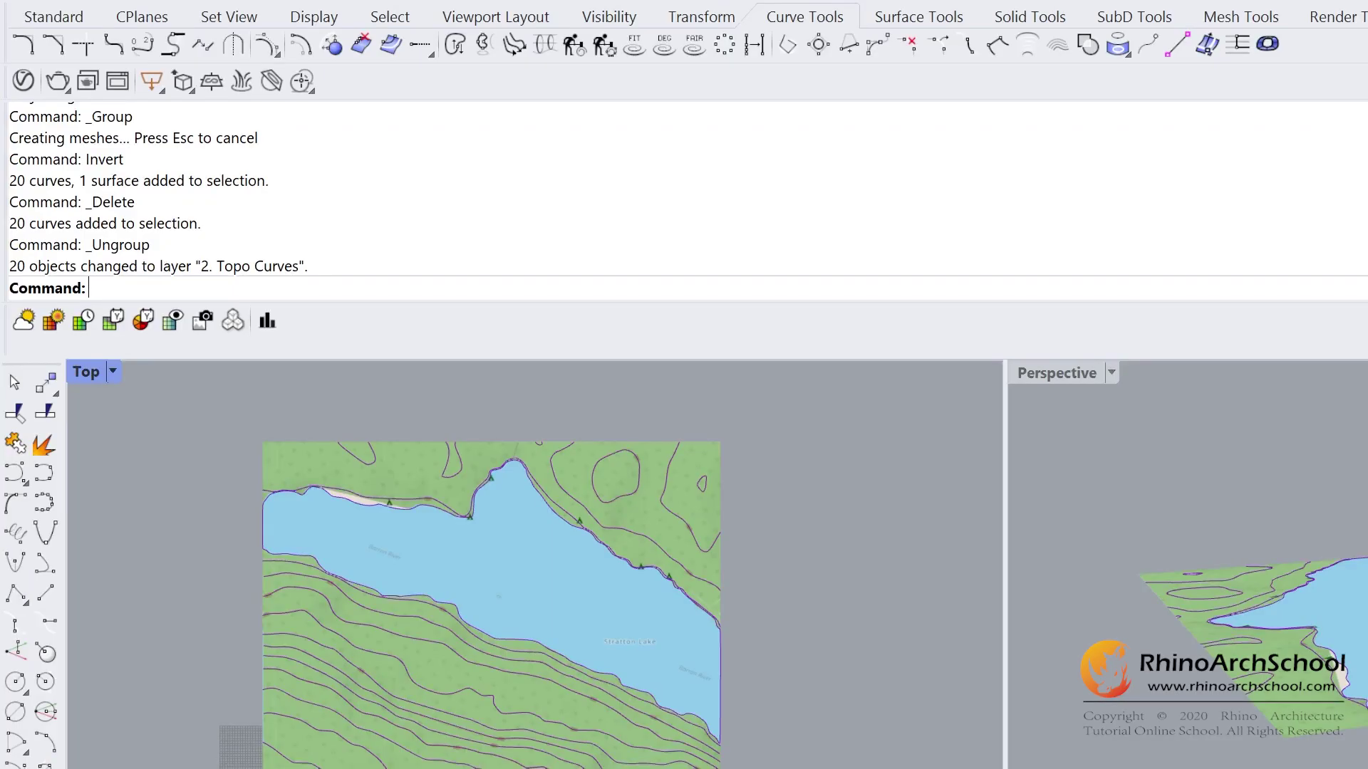
- Select all curves, copy them to the 3. Raised Curves layer and hide the 2. Topo Curves layer
{"action": "type", "text": "SelCr"}
{"action": "key", "text": "Return"}
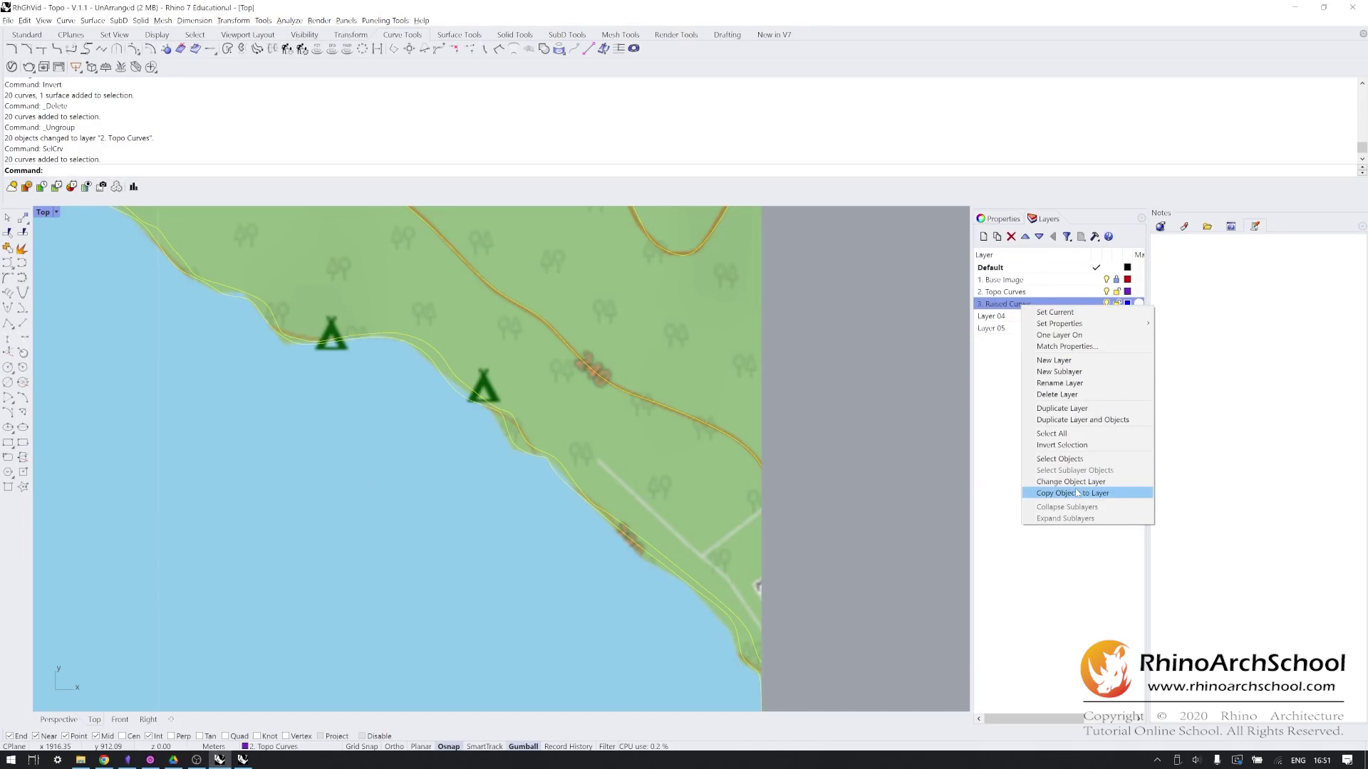
{"action": "left_click", "coordinate": [1078, 493]}
{"action": "left_click", "coordinate": [1106, 292]}
- Select all the raised curves in the Perspective view and turn the Gumball on
{"action": "double_click", "coordinate": [44, 213]}
{"action": "left_click", "coordinate": [885, 260]}
{"action": "left_click_drag", "start_coordinate": [525, 268], "coordinate": [929, 437]}
{"action": "left_click", "coordinate": [1023, 281]}
{"action": "type", "text": "Gumball"}
{"action": "key", "text": "Return"}
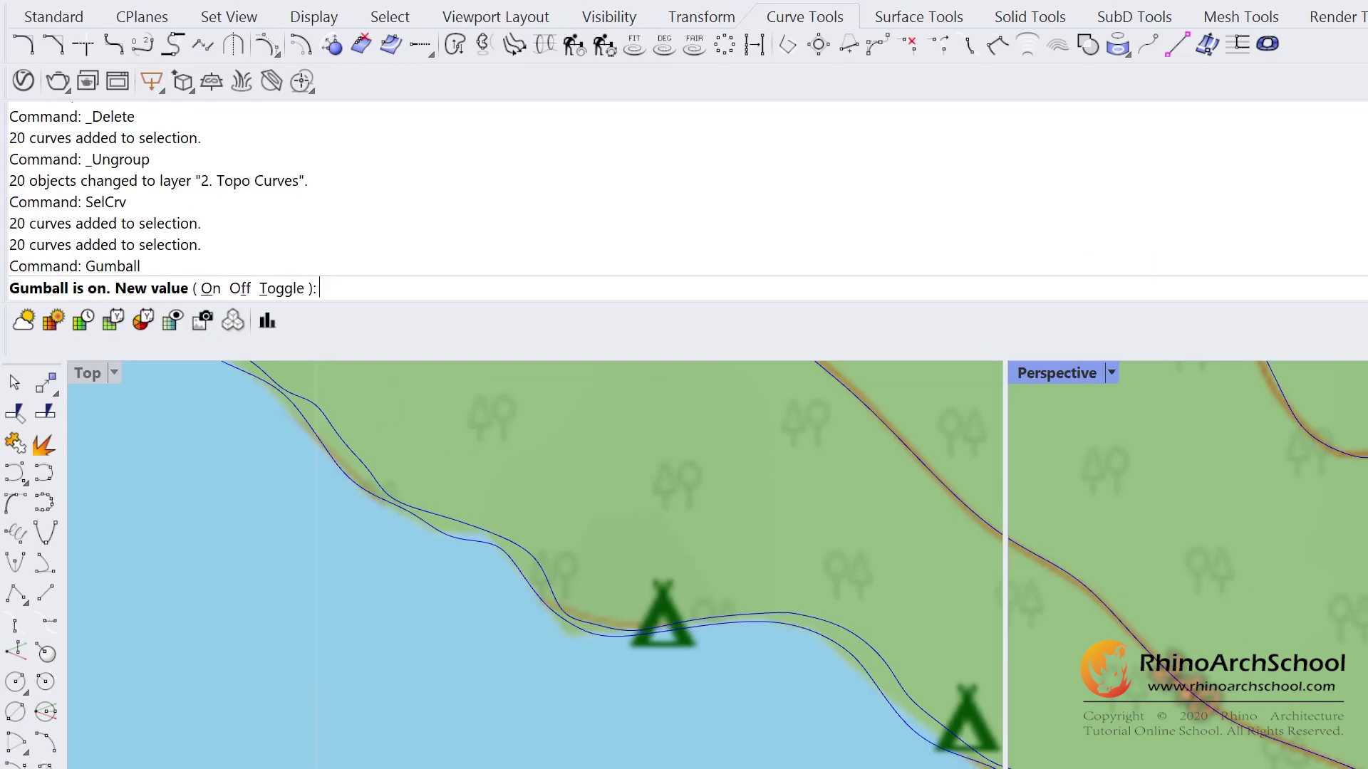
{"action": "type", "text": "on. New value ( On Off Toggle"}
{"action": "key", "text": "Return"}
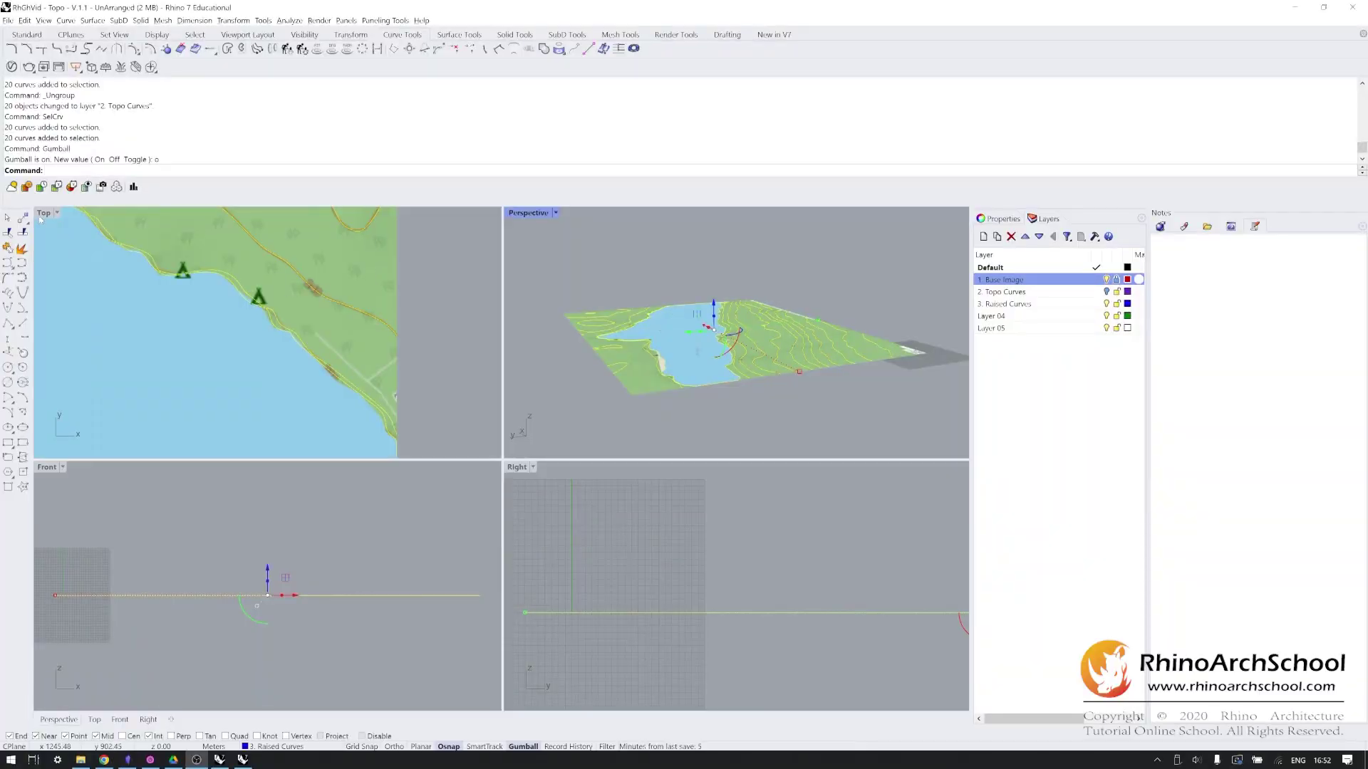
- Remove the closed lake outline from the selection and raise the remaining curves 10 m vertically
{"action": "double_click", "coordinate": [41, 217]}
{"action": "scroll", "coordinate": [163, 456], "scroll_direction": "down", "scroll_amount": 10}
{"action": "right_click_drag", "start_coordinate": [69, 638], "coordinate": [764, 502]}
{"action": "scroll", "coordinate": [565, 530], "scroll_direction": "up", "scroll_amount": 14}
{"action": "scroll", "coordinate": [420, 417], "scroll_direction": "down", "scroll_amount": 18}
{"action": "left_click", "coordinate": [58, 719]}
{"action": "right_click_drag", "start_coordinate": [327, 463], "coordinate": [732, 470]}
{"action": "left_click", "coordinate": [810, 450], "text": "ctrl"}
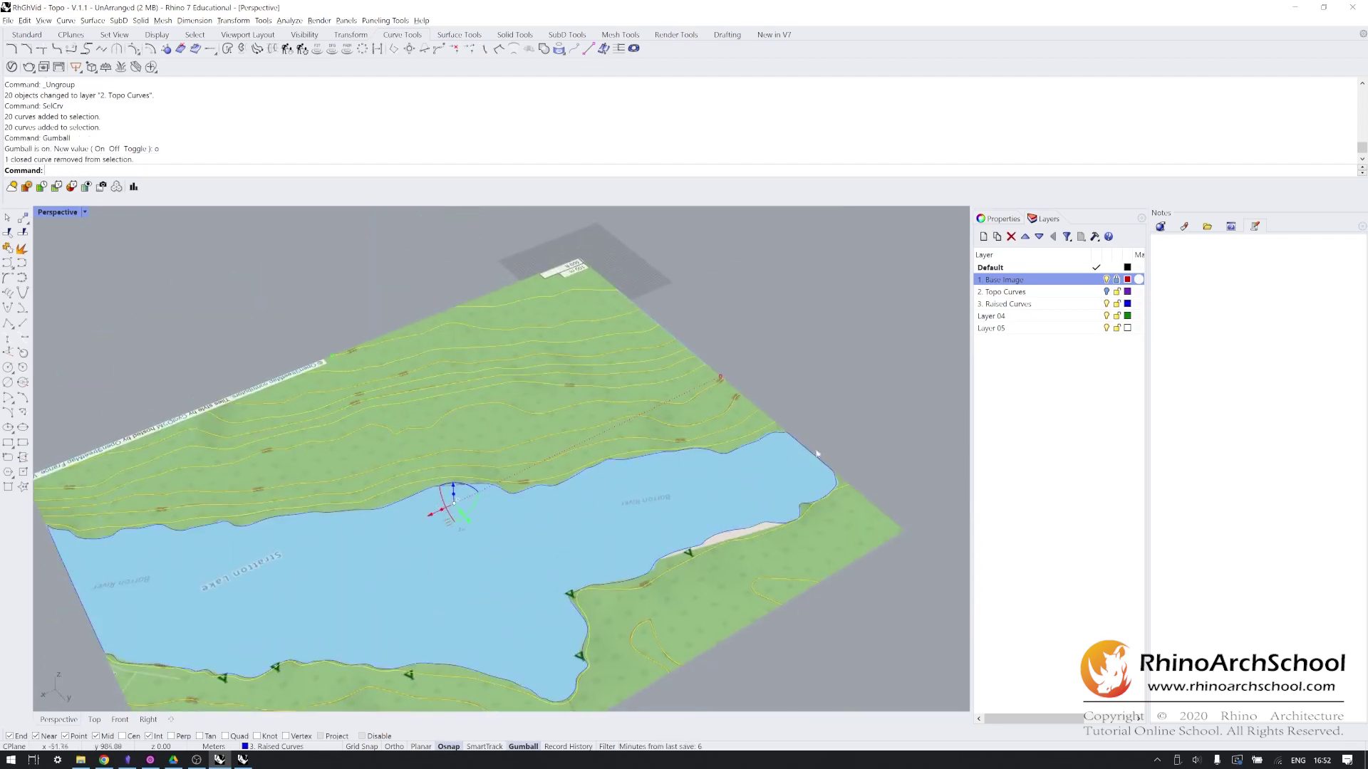
{"action": "right_click_drag", "start_coordinate": [810, 450], "coordinate": [461, 416]}
{"action": "type", "text": "10m"}
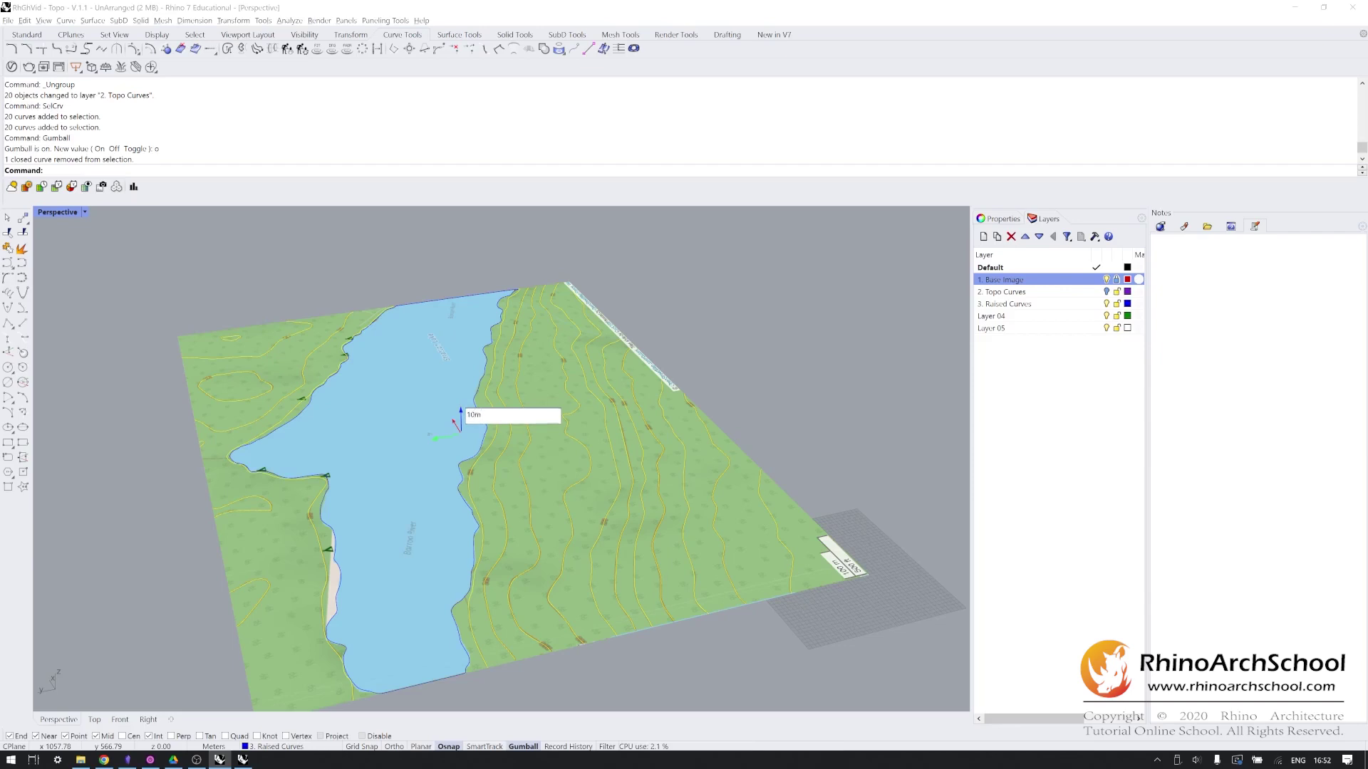
{"action": "key", "text": "Return"}
- Remove the next contour level from the selection and raise the remaining curves another 5 m
{"action": "right_click_drag", "start_coordinate": [510, 388], "coordinate": [578, 476]}
{"action": "left_click", "coordinate": [359, 541], "text": "ctrl"}
{"action": "left_click", "coordinate": [451, 422], "text": "ctrl"}
{"action": "left_click", "coordinate": [451, 421]}
{"action": "type", "text": "5"}
{"action": "key", "text": "Return"}
{"action": "right_click_drag", "start_coordinate": [569, 457], "coordinate": [390, 448]}
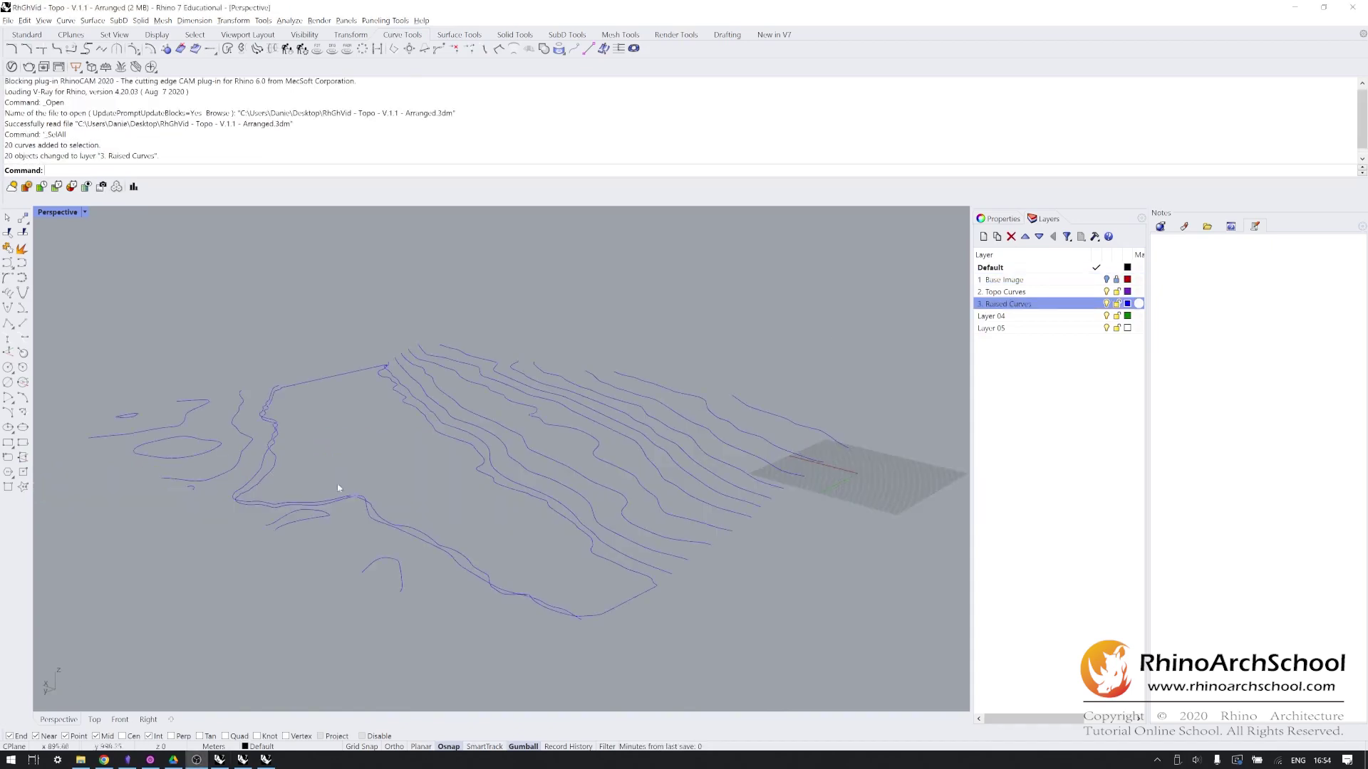
- Show the 1. Base Image layer and draw a boundary rectangle about 817 by 804 m over the map's western part in the Top view
{"action": "right_click_drag", "start_coordinate": [336, 489], "coordinate": [523, 437]}
{"action": "right_click_drag", "start_coordinate": [503, 338], "coordinate": [510, 407]}
{"action": "double_click", "coordinate": [67, 212]}
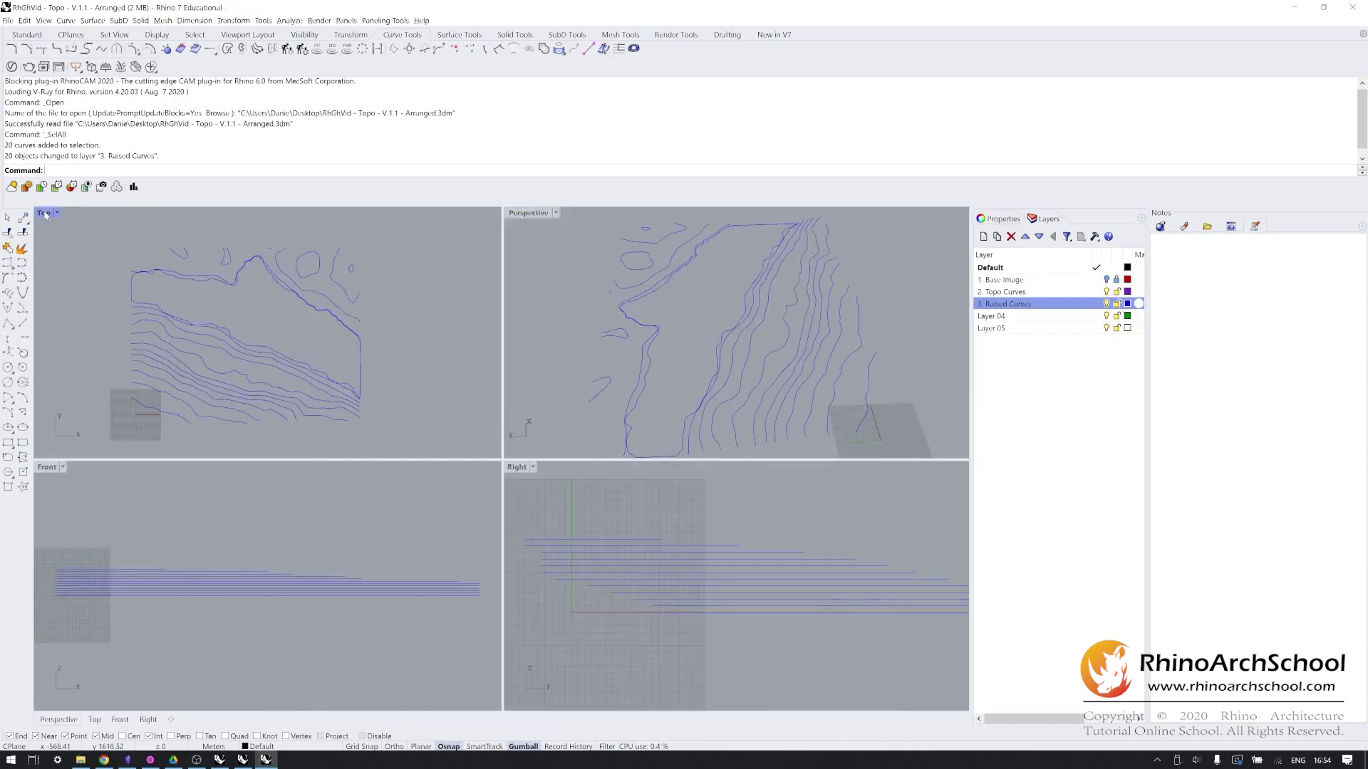
{"action": "double_click", "coordinate": [47, 212]}
{"action": "left_click", "coordinate": [1106, 279]}
{"action": "type", "text": "Rectangle"}
{"action": "key", "text": "Return"}
{"action": "left_click", "coordinate": [158, 332]}
{"action": "left_click", "coordinate": [368, 534]}
{"action": "left_click", "coordinate": [160, 420]}
{"action": "left_click_drag", "start_coordinate": [291, 433], "coordinate": [341, 411]}
- Trim away the contour curves outside the boundary rectangle
{"action": "type", "text": "Trim"}
{"action": "key", "text": "Return"}
{"action": "left_click_drag", "start_coordinate": [213, 679], "coordinate": [214, 688]}
{"action": "left_click_drag", "start_coordinate": [497, 253], "coordinate": [171, 328]}
{"action": "left_click_drag", "start_coordinate": [326, 545], "coordinate": [326, 545]}
{"action": "scroll", "coordinate": [233, 523], "scroll_direction": "up", "scroll_amount": 14}
{"action": "right_click_drag", "start_coordinate": [400, 357], "coordinate": [328, 585]}
{"action": "right_click_drag", "start_coordinate": [381, 425], "coordinate": [323, 697]}
{"action": "right_click_drag", "start_coordinate": [505, 444], "coordinate": [238, 622]}
{"action": "right_click_drag", "start_coordinate": [758, 567], "coordinate": [412, 429]}
{"action": "scroll", "coordinate": [391, 447], "scroll_direction": "down", "scroll_amount": 16}
{"action": "right_click_drag", "start_coordinate": [329, 511], "coordinate": [387, 467]}
{"action": "left_click_drag", "start_coordinate": [458, 290], "coordinate": [831, 486]}
{"action": "left_click_drag", "start_coordinate": [745, 306], "coordinate": [484, 479]}
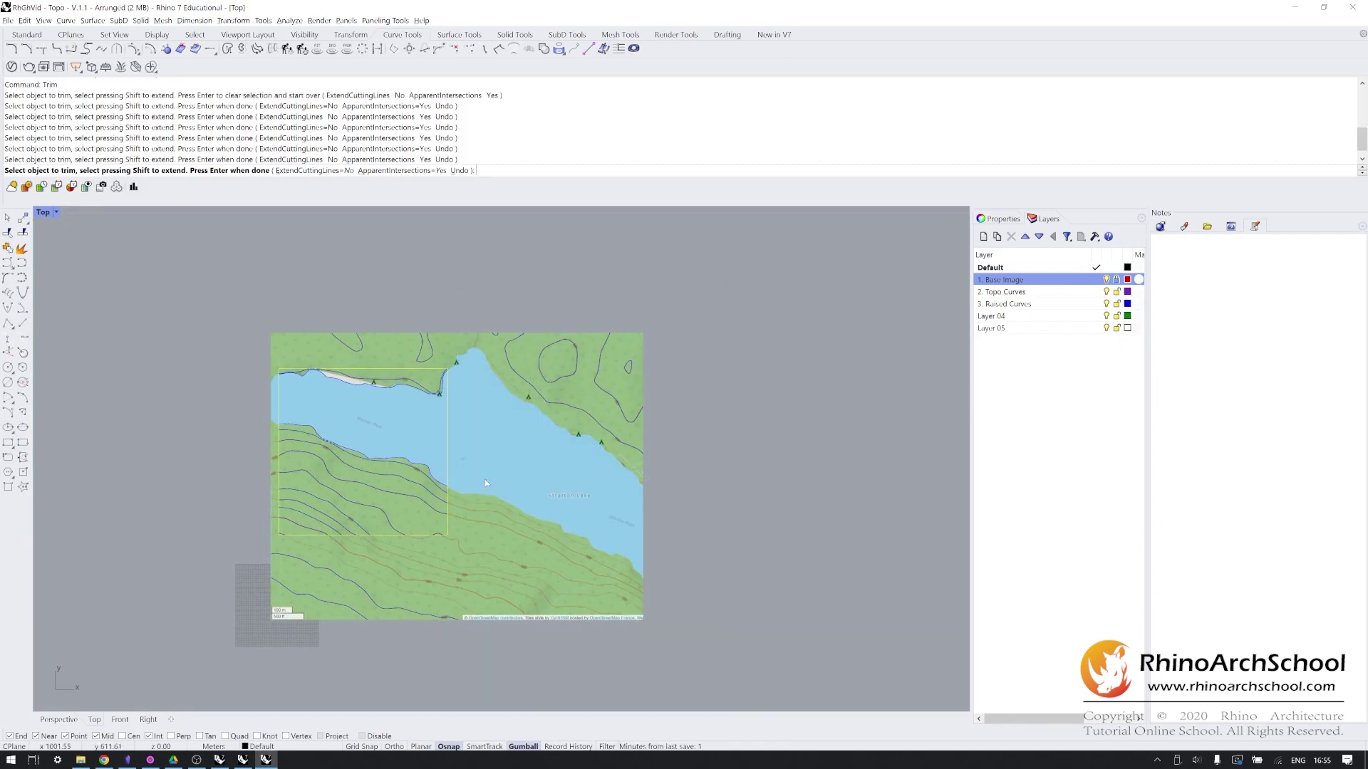
{"action": "key", "text": "Return"}
- Delete the leftover contour curves lying entirely outside the boundary rectangle
{"action": "left_click_drag", "start_coordinate": [751, 296], "coordinate": [484, 498]}
{"action": "key", "text": "Delete"}
{"action": "left_click_drag", "start_coordinate": [252, 582], "coordinate": [251, 578]}
{"action": "key", "text": "Delete"}
{"action": "left_click_drag", "start_coordinate": [271, 354], "coordinate": [269, 347]}
{"action": "key", "text": "Delete"}
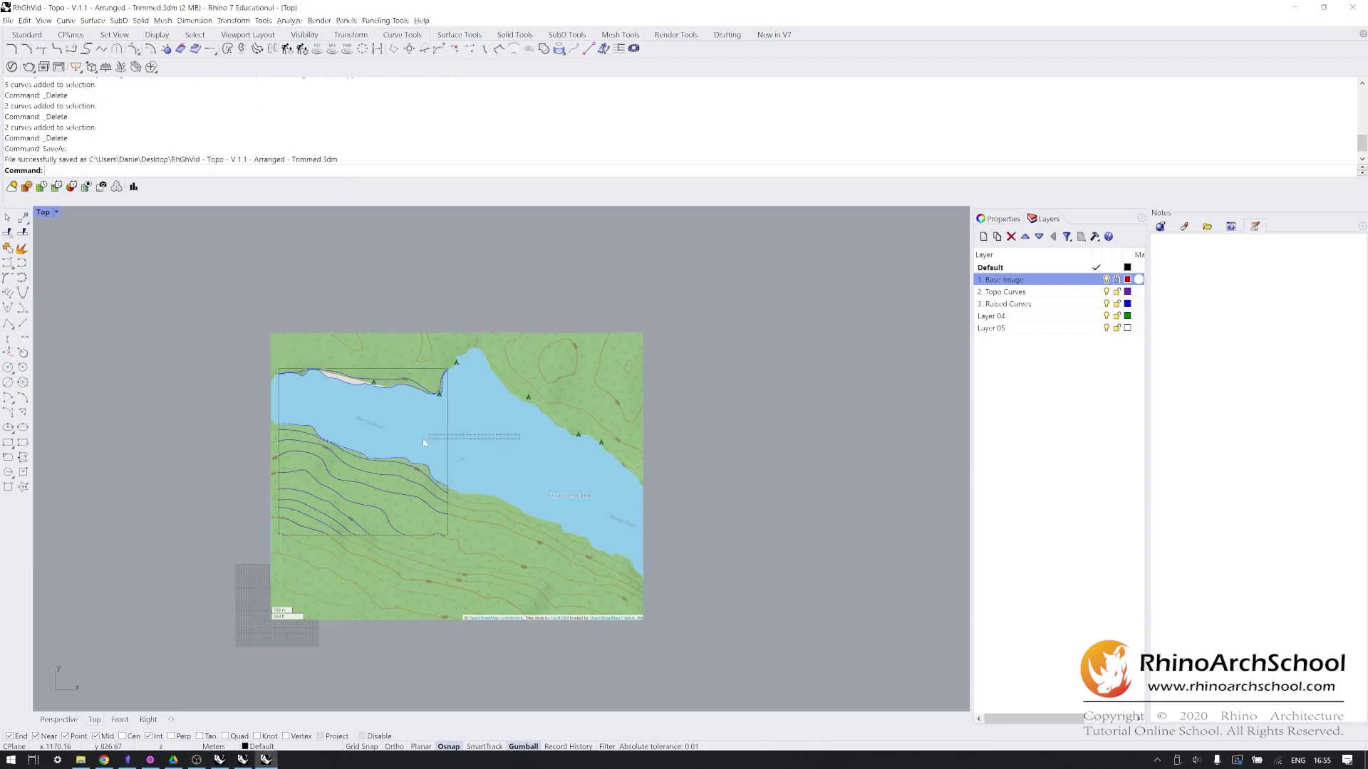
- Rename Layer 04 as "4. Boundary" and move the boundary rectangle to it
{"action": "left_click", "coordinate": [448, 442]}
{"action": "double_click", "coordinate": [991, 317]}
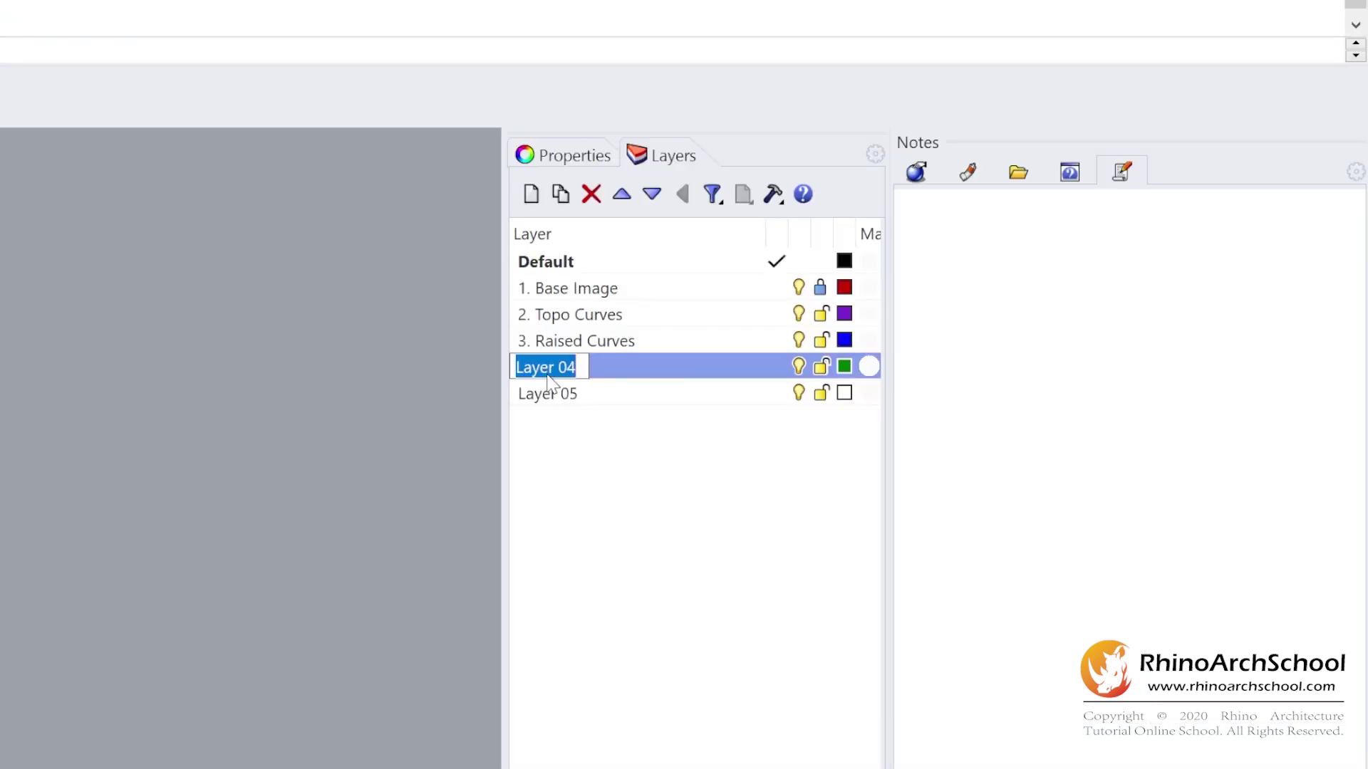
{"action": "type", "text": "4. Boundary"}
{"action": "key", "text": "Return"}
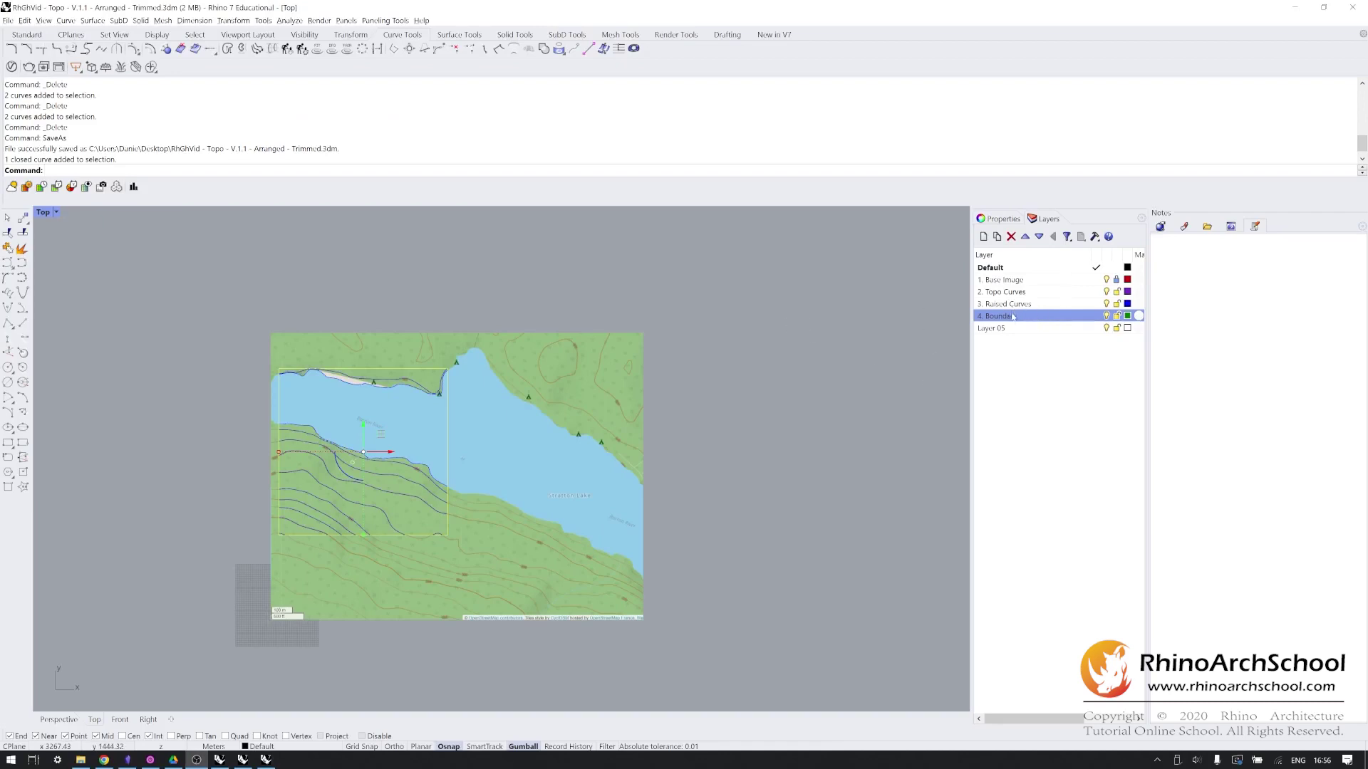
{"action": "right_click", "coordinate": [1013, 316]}
{"action": "left_click", "coordinate": [1060, 494]}
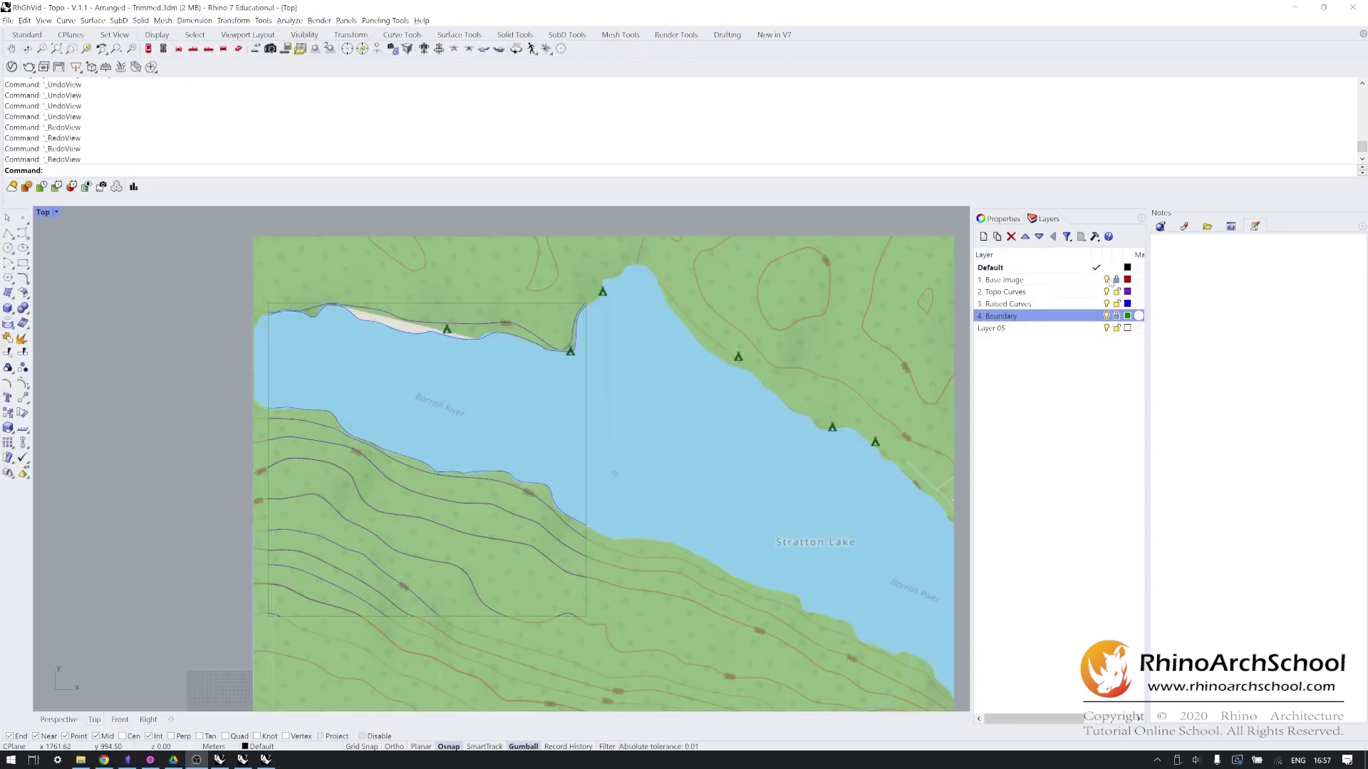
- Hide the 1. Base Image layer
{"action": "left_click", "coordinate": [1106, 280]}
{"action": "left_click", "coordinate": [346, 20]}
{"action": "left_click", "coordinate": [636, 324]}
- Measure the width and height of the boundary rectangle between its corners
{"action": "type", "text": "distance"}
{"action": "key", "text": "Return"}
{"action": "left_click", "coordinate": [269, 304]}
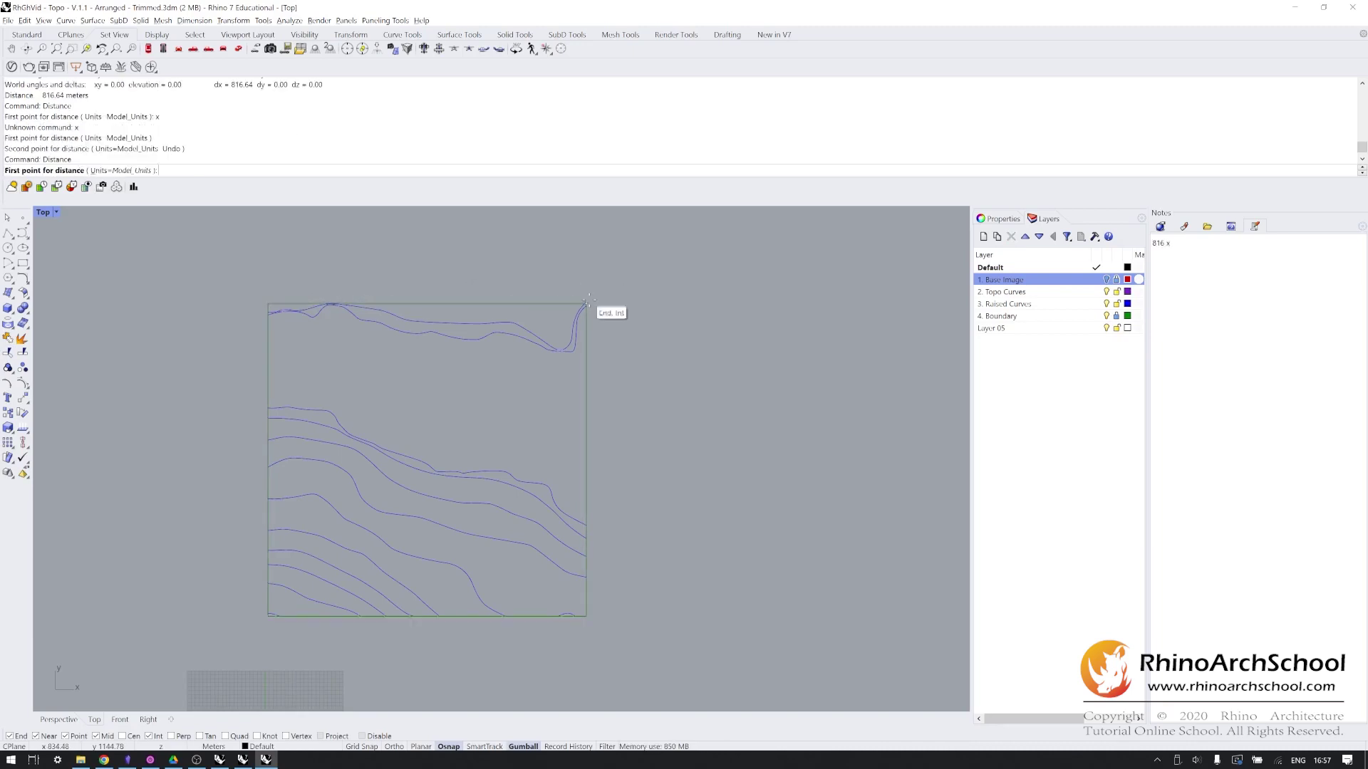
{"action": "left_click", "coordinate": [586, 305]}
{"action": "left_click", "coordinate": [586, 616]}
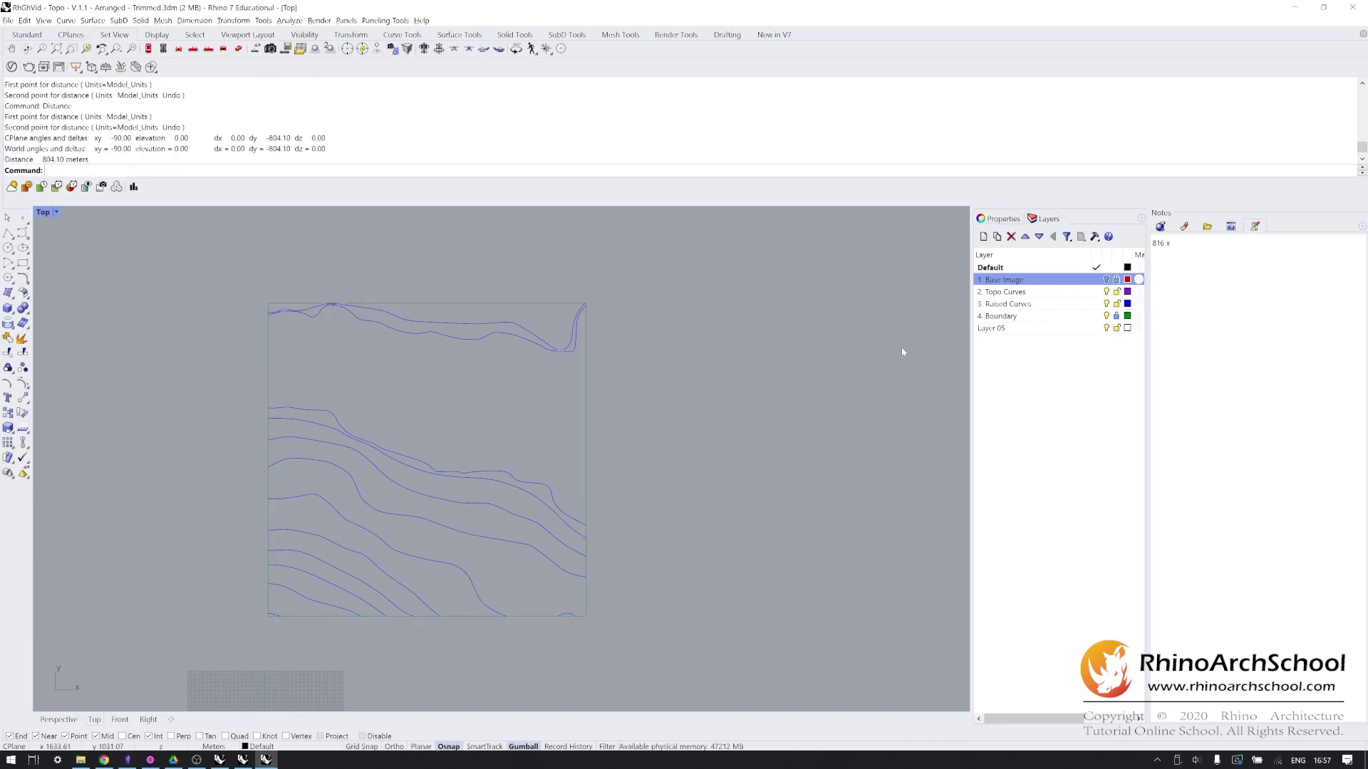
- Complete the site dimensions note as 816 x 804
{"action": "left_click", "coordinate": [1320, 370]}
{"action": "type", "text": "804"}
- Create a Patch surface through all the raised contour curves
{"action": "left_click_drag", "start_coordinate": [229, 250], "coordinate": [665, 673]}
{"action": "scroll", "coordinate": [262, 307], "scroll_direction": "up", "scroll_amount": 5}
{"action": "right_click_drag", "start_coordinate": [279, 333], "coordinate": [213, 331]}
{"action": "right_click_drag", "start_coordinate": [467, 364], "coordinate": [150, 321]}
{"action": "right_click_drag", "start_coordinate": [650, 404], "coordinate": [522, 294]}
{"action": "scroll", "coordinate": [520, 306], "scroll_direction": "down", "scroll_amount": 10}
{"action": "type", "text": "atch"}
{"action": "key", "text": "Return"}
{"action": "left_click", "coordinate": [987, 414]}
{"action": "left_click", "coordinate": [1215, 281]}
{"action": "left_click", "coordinate": [995, 411]}
{"action": "left_click", "coordinate": [1100, 382]}
{"action": "left_click", "coordinate": [984, 431]}
{"action": "left_click", "coordinate": [999, 613]}
{"action": "double_click", "coordinate": [45, 213]}
{"action": "double_click", "coordinate": [528, 212]}
{"action": "right_click_drag", "start_coordinate": [496, 484], "coordinate": [412, 539]}
{"action": "right_click_drag", "start_coordinate": [391, 544], "coordinate": [470, 461]}
{"action": "left_click_drag", "start_coordinate": [950, 355], "coordinate": [931, 271]}
{"action": "left_click", "coordinate": [889, 526]}
- Unlock the 4. Boundary layer and trim away the patch surface outside the boundary rectangle
{"action": "left_click", "coordinate": [1069, 316]}
{"action": "left_click", "coordinate": [116, 296]}
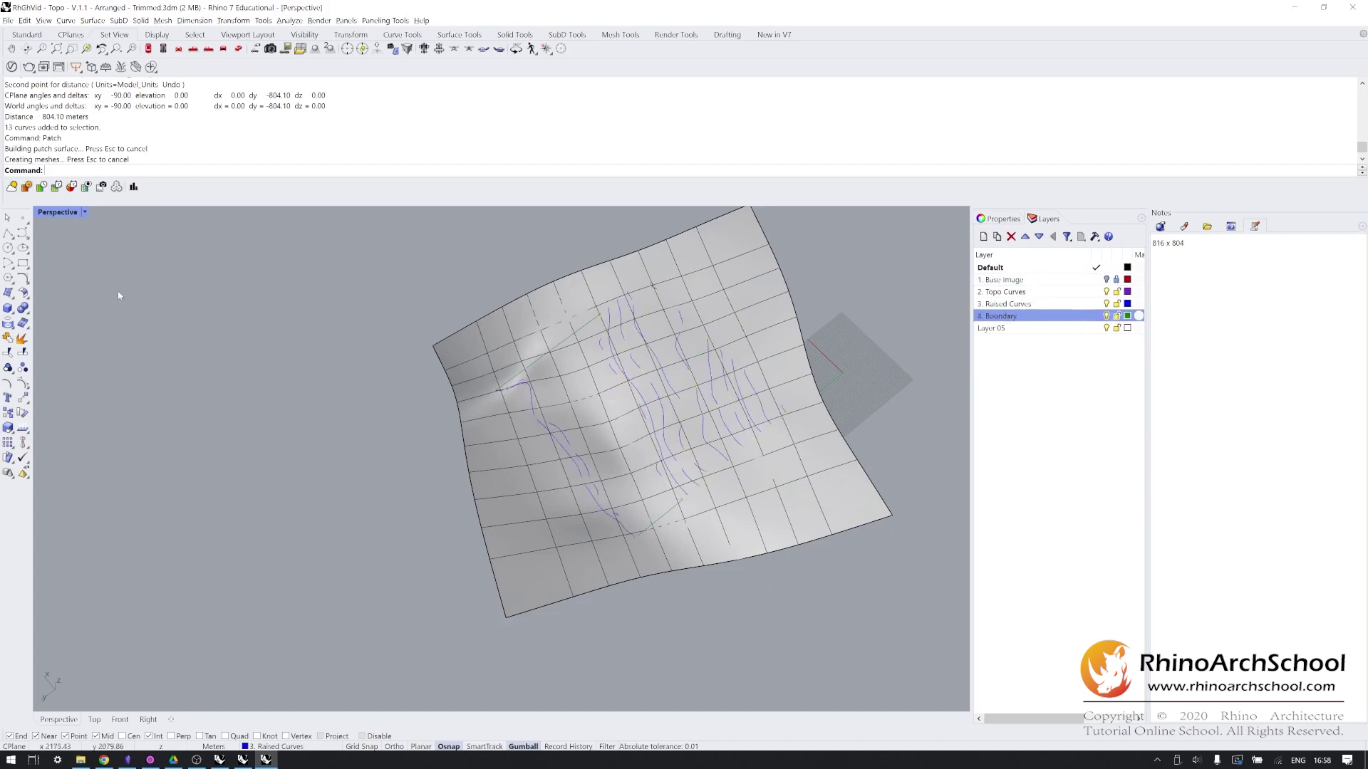
{"action": "double_click", "coordinate": [58, 212]}
{"action": "double_click", "coordinate": [43, 214]}
{"action": "left_click", "coordinate": [366, 332]}
{"action": "type", "text": "Trim"}
{"action": "key", "text": "Return"}
{"action": "left_click", "coordinate": [872, 291]}
{"action": "key", "text": "Return"}
{"action": "key", "text": "ctrl+F4"}
- Lock everything except the two contour curves that border the wide central gap
{"action": "right_click_drag", "start_coordinate": [456, 527], "coordinate": [278, 404]}
{"action": "double_click", "coordinate": [55, 213]}
{"action": "key", "text": "ctrl+F1"}
{"action": "right_click_drag", "start_coordinate": [671, 339], "coordinate": [625, 388]}
{"action": "double_click", "coordinate": [60, 214]}
{"action": "double_click", "coordinate": [535, 213]}
{"action": "right_click_drag", "start_coordinate": [390, 508], "coordinate": [701, 541]}
{"action": "left_click", "coordinate": [710, 546]}
{"action": "left_click", "coordinate": [331, 588], "text": "shift"}
{"action": "left_click", "coordinate": [358, 616]}
{"action": "right_click_drag", "start_coordinate": [357, 612], "coordinate": [405, 542]}
{"action": "key", "text": "ctrl+i"}
{"action": "key", "text": "ctrl+l"}
- Draw two straight lines connecting the ends of the two unlocked contour curves along the site edges
{"action": "left_click", "coordinate": [425, 408]}
{"action": "right_click_drag", "start_coordinate": [423, 413], "coordinate": [426, 536]}
{"action": "type", "text": "line"}
{"action": "key", "text": "Return"}
{"action": "scroll", "coordinate": [458, 473], "scroll_direction": "up", "scroll_amount": 3}
{"action": "left_click", "coordinate": [349, 501]}
{"action": "right_click_drag", "start_coordinate": [665, 489], "coordinate": [512, 500]}
{"action": "scroll", "coordinate": [698, 399], "scroll_direction": "up", "scroll_amount": 5}
{"action": "right_click_drag", "start_coordinate": [602, 396], "coordinate": [614, 391]}
{"action": "left_click", "coordinate": [504, 411]}
{"action": "scroll", "coordinate": [779, 361], "scroll_direction": "down", "scroll_amount": 6}
{"action": "right_click_drag", "start_coordinate": [779, 361], "coordinate": [436, 348]}
{"action": "scroll", "coordinate": [287, 527], "scroll_direction": "up", "scroll_amount": 2}
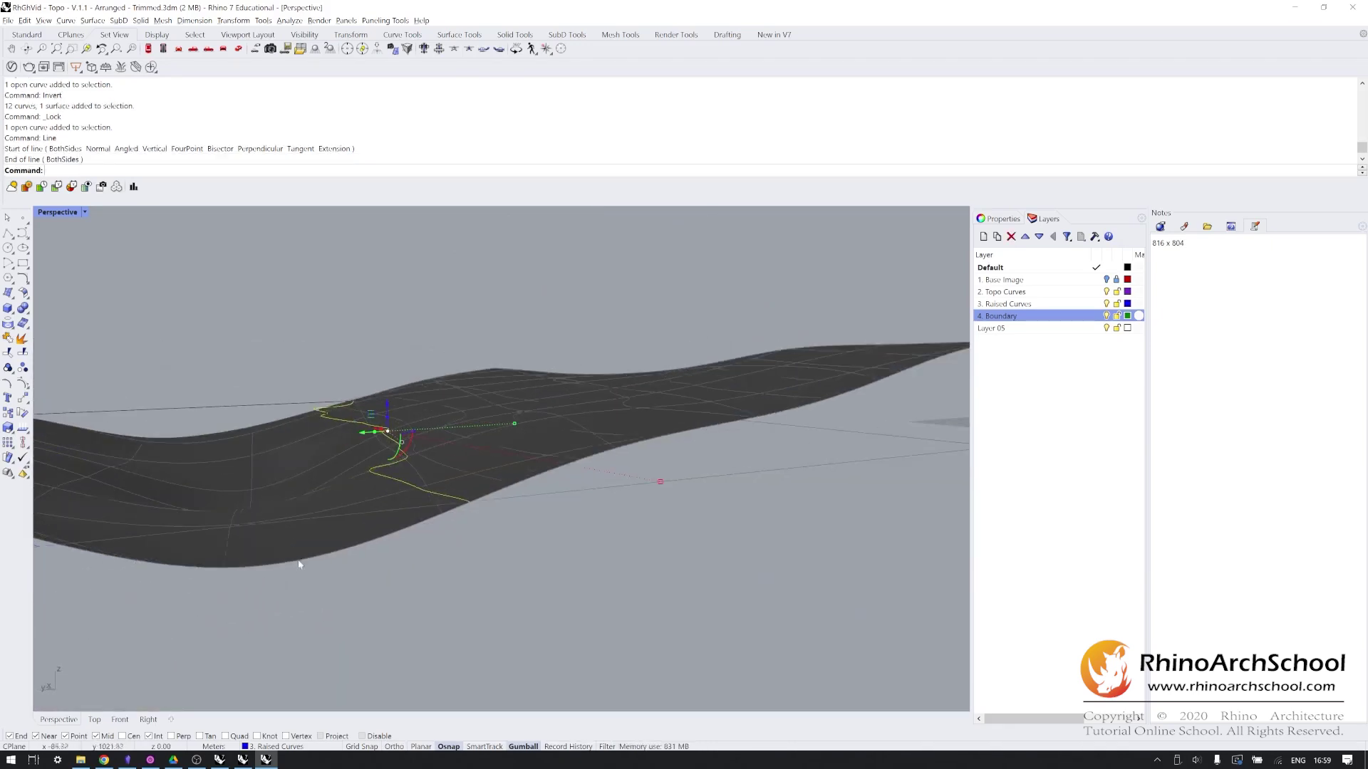
{"action": "right_click_drag", "start_coordinate": [299, 562], "coordinate": [343, 559]}
{"action": "right_click", "coordinate": [320, 557]}
{"action": "left_click", "coordinate": [239, 550]}
{"action": "left_click", "coordinate": [589, 493]}
{"action": "right_click_drag", "start_coordinate": [599, 499], "coordinate": [594, 564]}
- Join the two contours and two lines into one closed outline and unlock all other objects
{"action": "key", "text": "ctrl+a"}
{"action": "key", "text": "ctrl+j"}
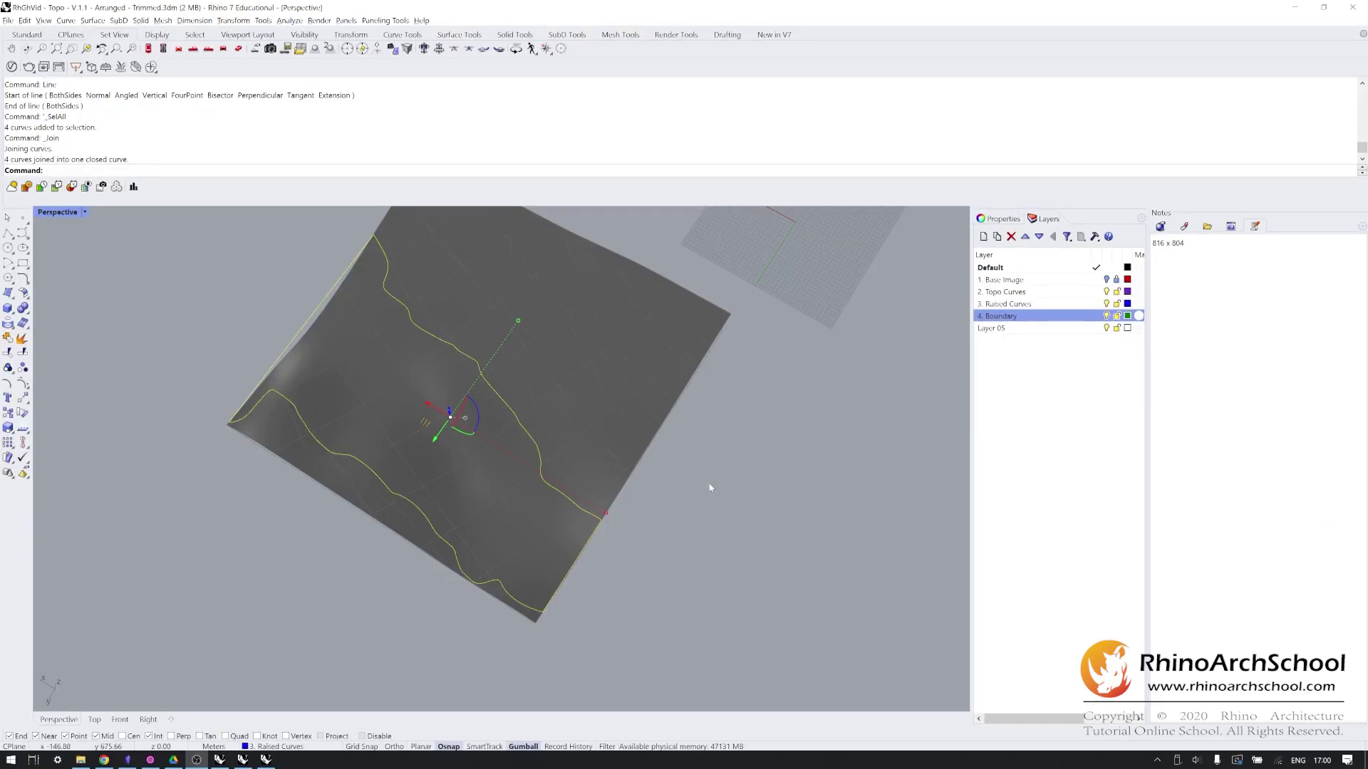
{"action": "left_click", "coordinate": [684, 486]}
{"action": "type", "text": "Unlock"}
{"action": "key", "text": "Return"}
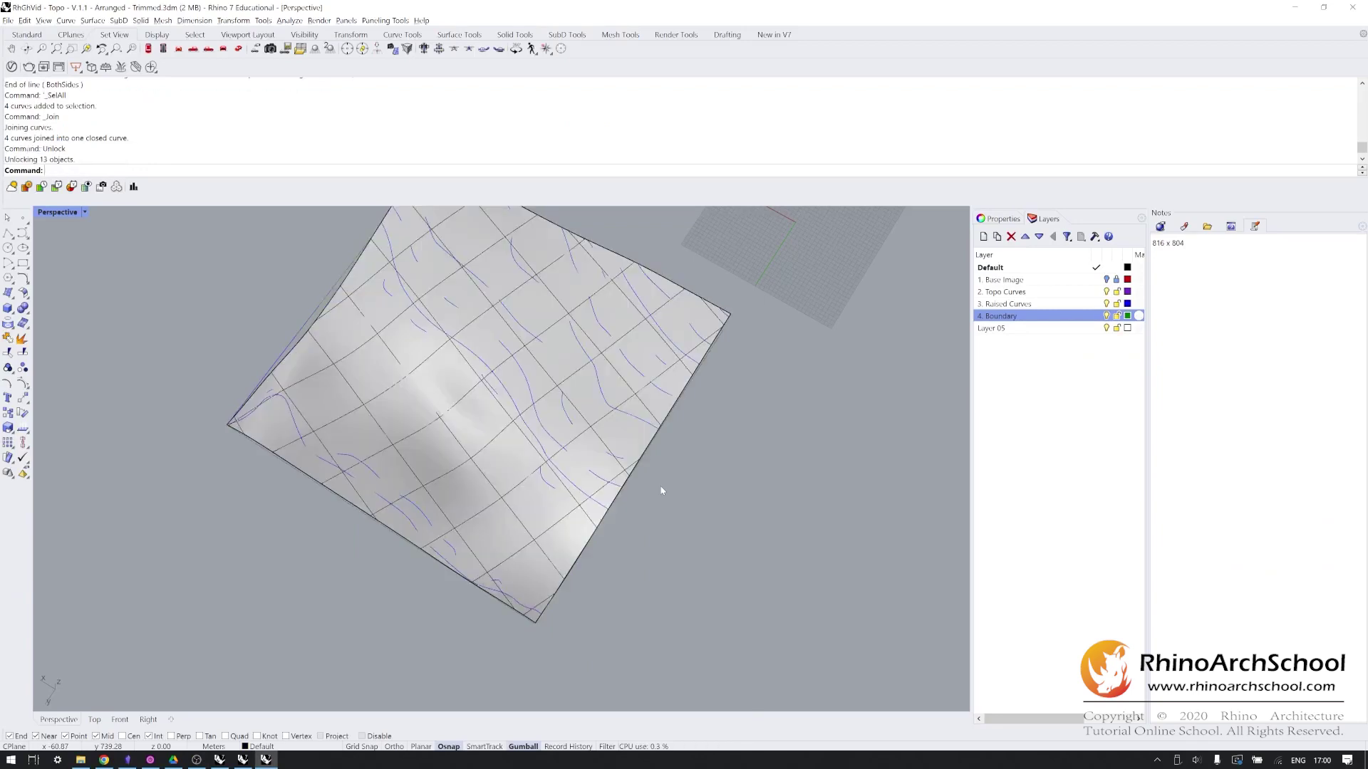
- Trim the central strip out of the terrain surface using the closed outline as the cutter
{"action": "left_click", "coordinate": [546, 484]}
{"action": "double_click", "coordinate": [59, 212]}
{"action": "double_click", "coordinate": [41, 213]}
{"action": "type", "text": "Trim"}
{"action": "key", "text": "Return"}
{"action": "left_click", "coordinate": [533, 411]}
{"action": "double_click", "coordinate": [42, 212]}
{"action": "double_click", "coordinate": [529, 212]}
- Fill the trimmed central strip with a new Patch surface built from the closed outline
{"action": "right_click_drag", "start_coordinate": [357, 305], "coordinate": [850, 456]}
{"action": "right_click_drag", "start_coordinate": [439, 417], "coordinate": [465, 549]}
{"action": "type", "text": "tch"}
{"action": "key", "text": "Return"}
{"action": "key", "text": "Return"}
{"action": "left_click", "coordinate": [889, 526]}
{"action": "right_click_drag", "start_coordinate": [831, 311], "coordinate": [782, 498]}
{"action": "right_click_drag", "start_coordinate": [904, 488], "coordinate": [706, 528]}
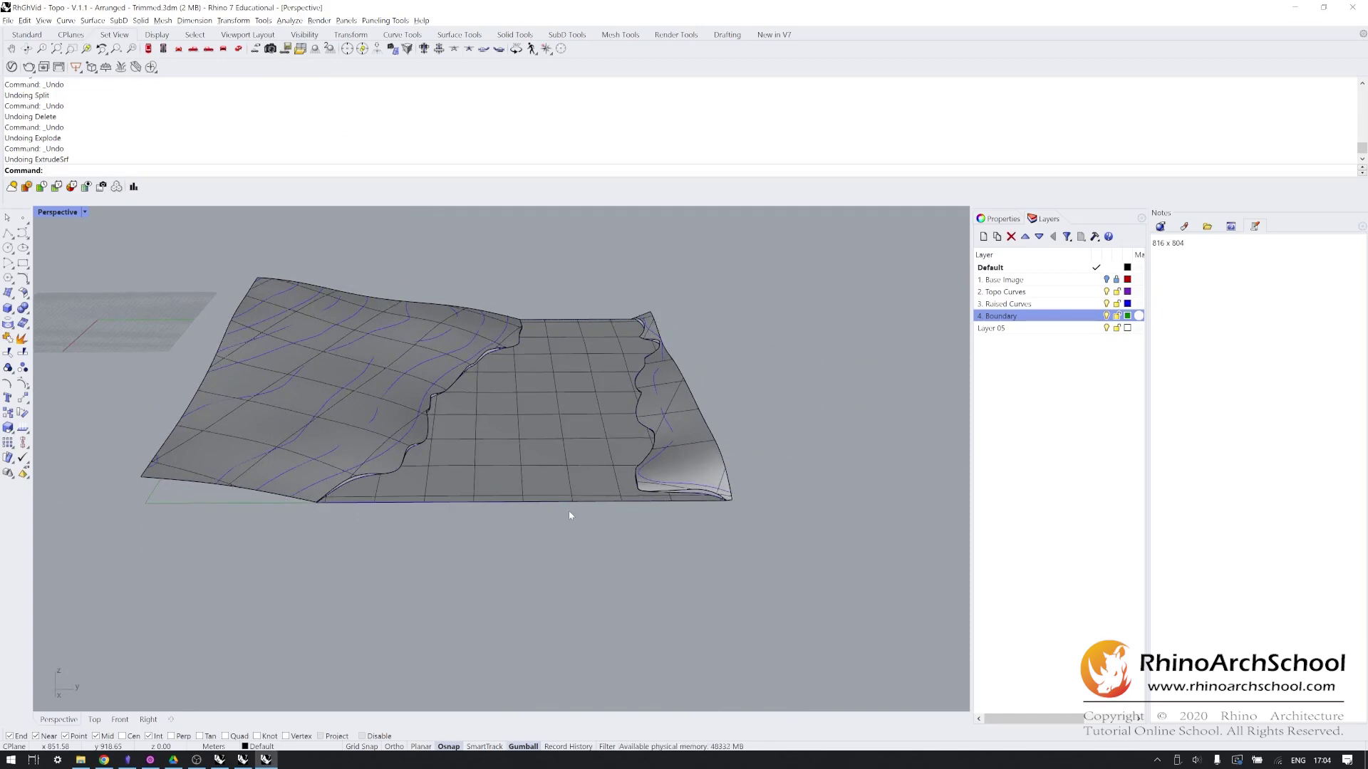
- Extrude the two terrain surfaces on either side of the central strip downward with ExtrudeSrf
{"action": "type", "text": "ExtrudeSrf"}
{"action": "key", "text": "Return"}
{"action": "left_click", "coordinate": [702, 445]}
{"action": "left_click", "coordinate": [275, 422]}
{"action": "key", "text": "Return"}
{"action": "left_click", "coordinate": [541, 517]}
- Explode an extruded terrain solid and delete its bottom face
{"action": "right_click_drag", "start_coordinate": [805, 567], "coordinate": [620, 567]}
{"action": "right_click_drag", "start_coordinate": [342, 592], "coordinate": [545, 579]}
{"action": "scroll", "coordinate": [770, 541], "scroll_direction": "up", "scroll_amount": 2}
{"action": "right_click_drag", "start_coordinate": [772, 540], "coordinate": [377, 484]}
{"action": "scroll", "coordinate": [424, 358], "scroll_direction": "up", "scroll_amount": 5}
{"action": "right_click_drag", "start_coordinate": [428, 357], "coordinate": [459, 308]}
{"action": "left_click", "coordinate": [460, 308]}
{"action": "right_click_drag", "start_coordinate": [301, 448], "coordinate": [630, 443]}
{"action": "scroll", "coordinate": [628, 450], "scroll_direction": "down", "scroll_amount": 8}
{"action": "left_click", "coordinate": [629, 441]}
{"action": "type", "text": "Explode"}
{"action": "key", "text": "Return"}
{"action": "left_click", "coordinate": [696, 632]}
{"action": "left_click", "coordinate": [577, 629]}
{"action": "left_click", "coordinate": [609, 654]}
{"action": "key", "text": "Delete"}
{"action": "left_click", "coordinate": [582, 632]}
{"action": "key", "text": "Delete"}
{"action": "key", "text": "ctrl+z"}
- Explode the next extruded terrain part and delete its unneeded bottom face
{"action": "left_click", "coordinate": [926, 344]}
{"action": "right_click_drag", "start_coordinate": [627, 572], "coordinate": [737, 568]}
{"action": "left_click", "coordinate": [725, 493]}
{"action": "key", "text": "Return"}
{"action": "left_click", "coordinate": [607, 605]}
{"action": "key", "text": "Return"}
{"action": "left_click", "coordinate": [632, 638]}
{"action": "key", "text": "Delete"}
- Join the exploded terrain surface with its extruded side walls
{"action": "right_click_drag", "start_coordinate": [645, 649], "coordinate": [581, 559]}
{"action": "left_click", "coordinate": [627, 582]}
{"action": "left_click", "coordinate": [511, 545], "text": "shift"}
{"action": "right_click_drag", "start_coordinate": [748, 579], "coordinate": [609, 570]}
{"action": "left_click", "coordinate": [707, 574], "text": "shift"}
{"action": "right_click_drag", "start_coordinate": [706, 573], "coordinate": [588, 551]}
{"action": "left_click", "coordinate": [140, 633], "text": "shift"}
{"action": "key", "text": "ctrl+j"}
{"action": "right_click_drag", "start_coordinate": [206, 526], "coordinate": [325, 593]}
{"action": "key", "text": "Escape"}
- Explode the remaining extruded terrain part into separate surfaces
{"action": "scroll", "coordinate": [420, 477], "scroll_direction": "up", "scroll_amount": 8}
{"action": "left_click", "coordinate": [424, 550]}
{"action": "type", "text": "explode"}
{"action": "key", "text": "Return"}
{"action": "left_click", "coordinate": [298, 533]}
{"action": "left_click", "coordinate": [412, 541]}
{"action": "left_click", "coordinate": [412, 541]}
{"action": "key", "text": "Return"}
{"action": "left_click", "coordinate": [468, 593]}
{"action": "key", "text": "Return"}
- Delete the bottom faces of the exploded part and select its remaining surfaces
{"action": "left_click", "coordinate": [425, 671]}
{"action": "right_click", "coordinate": [425, 669]}
{"action": "key", "text": "Delete"}
{"action": "left_click", "coordinate": [424, 669]}
{"action": "key", "text": "Delete"}
{"action": "right_click_drag", "start_coordinate": [445, 666], "coordinate": [358, 636]}
{"action": "right_click_drag", "start_coordinate": [509, 686], "coordinate": [527, 570]}
{"action": "left_click_drag", "start_coordinate": [598, 700], "coordinate": [314, 497]}
{"action": "scroll", "coordinate": [499, 679], "scroll_direction": "down", "scroll_amount": 3}
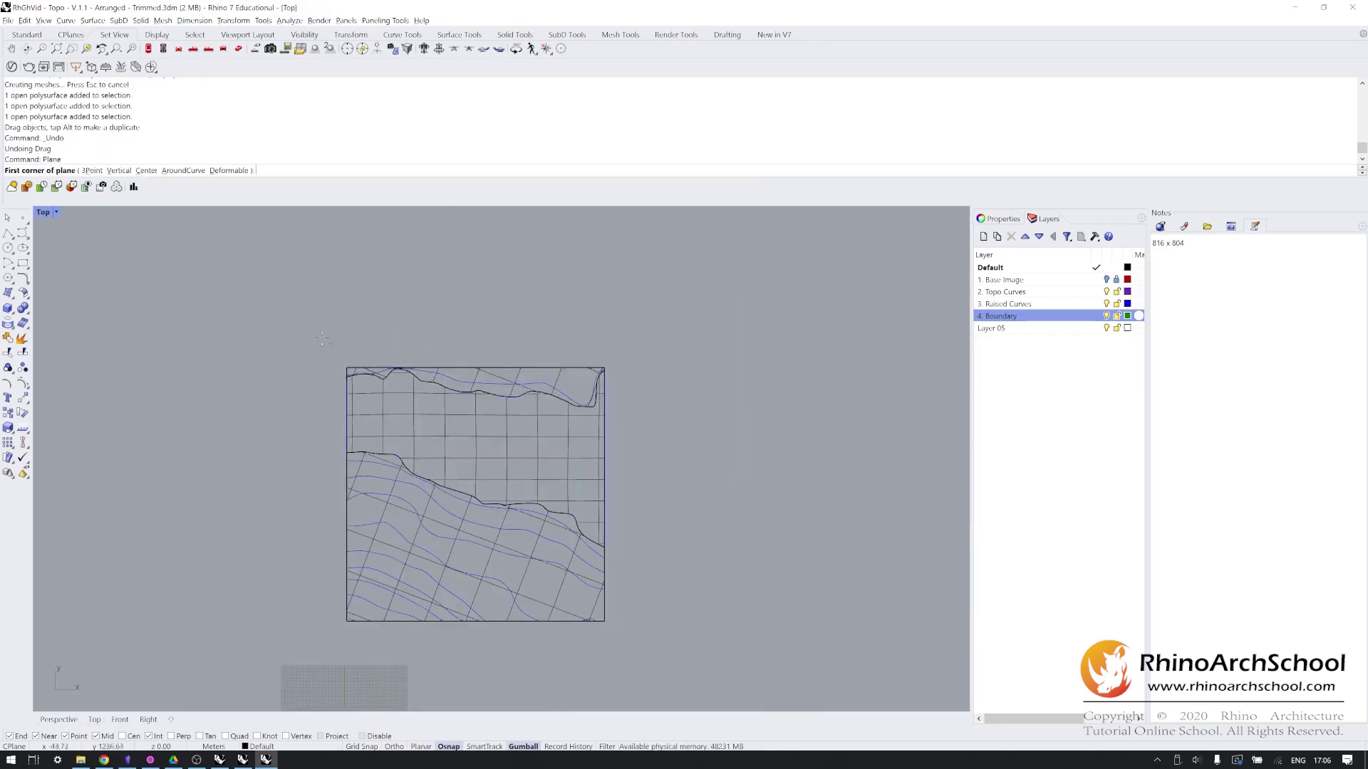
- Draw a rectangular plane surface in Top view extending slightly past the whole topography on all sides
{"action": "left_click", "coordinate": [321, 338]}
{"action": "left_click", "coordinate": [646, 652]}
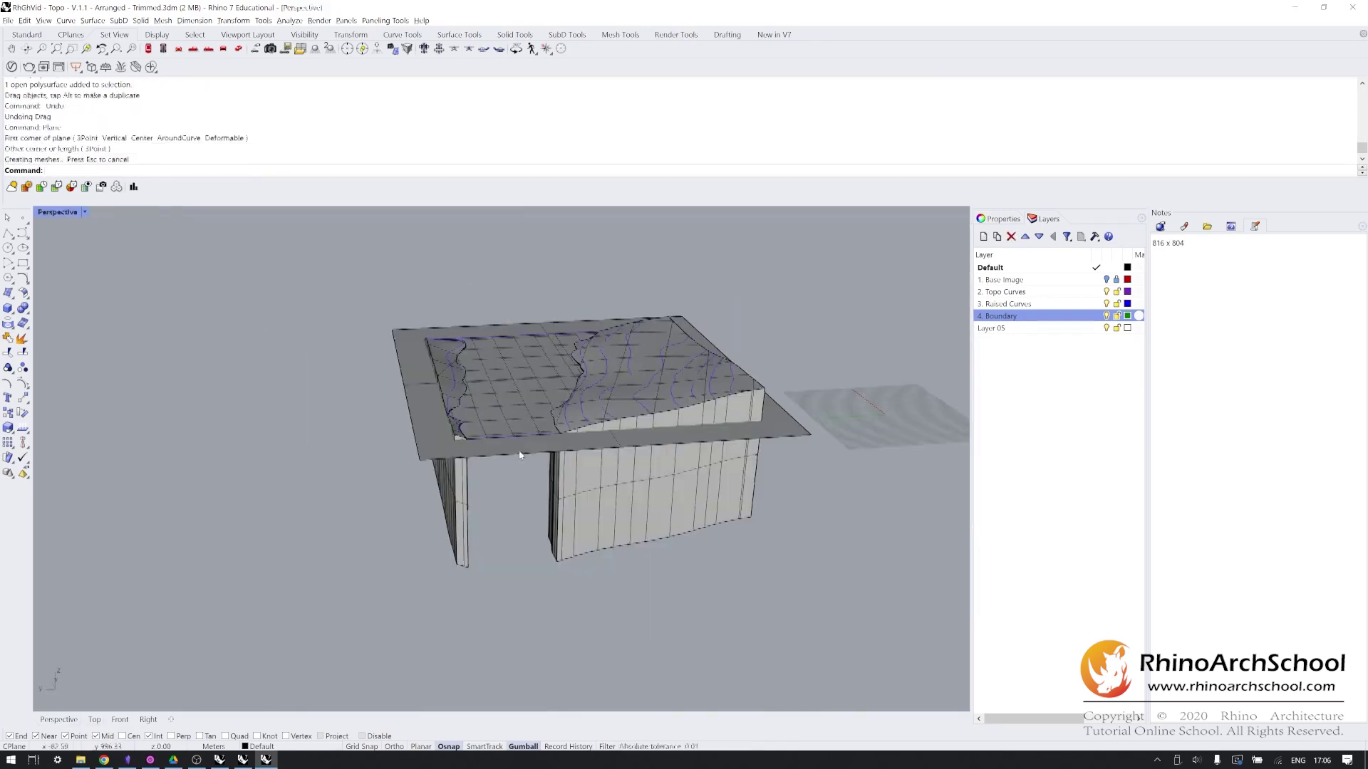
- Lower the rectangular plane slightly so that it cuts through the extruded walls below the whole terrain surface
{"action": "left_click", "coordinate": [520, 454]}
{"action": "scroll", "coordinate": [430, 458], "scroll_direction": "up", "scroll_amount": 2}
{"action": "left_click_drag", "start_coordinate": [602, 331], "coordinate": [603, 349]}
{"action": "right_click_drag", "start_coordinate": [712, 559], "coordinate": [572, 591], "text": "shift"}
{"action": "right_click_drag", "start_coordinate": [572, 591], "coordinate": [596, 576]}
- Split both extruded terrain parts using the rectangular plane as the cutting object
{"action": "left_click", "coordinate": [515, 547]}
{"action": "left_click", "coordinate": [513, 545]}
{"action": "left_click", "coordinate": [320, 535], "text": "shift"}
{"action": "type", "text": "Split"}
{"action": "key", "text": "Return"}
{"action": "left_click", "coordinate": [363, 467]}
{"action": "key", "text": "Return"}
- Split the rectangular plane using the two extruded terrain parts as cutting objects
{"action": "left_click", "coordinate": [399, 472]}
{"action": "type", "text": "Split"}
{"action": "key", "text": "Return"}
{"action": "right_click_drag", "start_coordinate": [565, 400], "coordinate": [520, 451]}
{"action": "left_click", "coordinate": [625, 540]}
{"action": "left_click", "coordinate": [335, 548]}
{"action": "key", "text": "Return"}
- Delete the plane area outside the terrain parts and both wall sections below the cut
{"action": "key", "text": "Delete"}
{"action": "left_click", "coordinate": [463, 548]}
{"action": "key", "text": "Delete"}
{"action": "left_click", "coordinate": [319, 543]}
{"action": "key", "text": "Delete"}
{"action": "right_click_drag", "start_coordinate": [336, 568], "coordinate": [237, 548]}
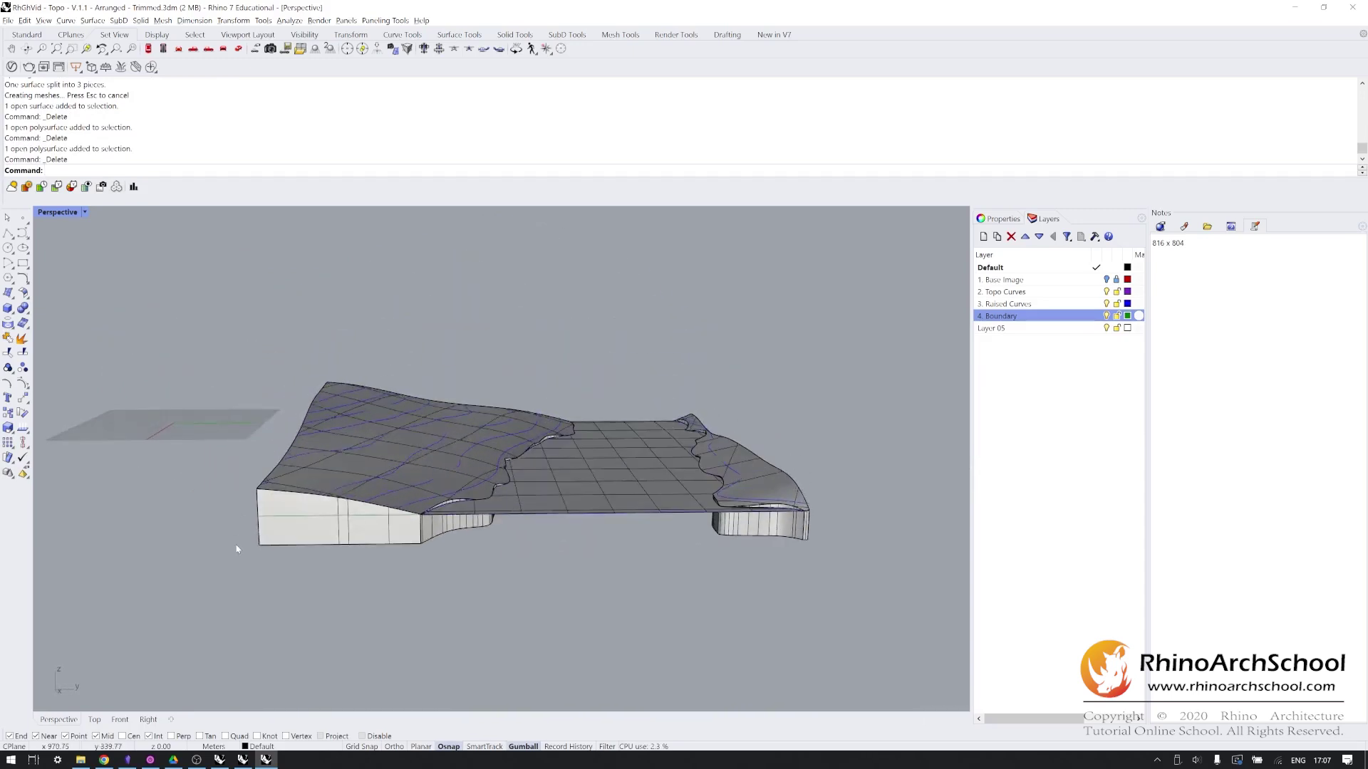
- Extrude the flat middle surface between the two terrain parts downward to add its side walls
{"action": "key", "text": "ctrl+alt+r"}
{"action": "right_click_drag", "start_coordinate": [598, 559], "coordinate": [544, 541]}
{"action": "scroll", "coordinate": [623, 498], "scroll_direction": "up", "scroll_amount": 3}
{"action": "left_click", "coordinate": [608, 495]}
{"action": "type", "text": "ExtrudeSrf"}
{"action": "key", "text": "Escape"}
{"action": "key", "text": "ctrl+alt+s"}
{"action": "type", "text": "Extrude"}
{"action": "key", "text": "Return"}
{"action": "key", "text": "Return"}
- Duplicate the flat middle surface and move the copy down to the base of the walls
{"action": "key", "text": "ctrl+c"}
{"action": "key", "text": "ctrl+v"}
{"action": "left_click_drag", "start_coordinate": [305, 486], "coordinate": [307, 519]}
- Join the copied bottom surface with the side walls and top surface of the middle part
{"action": "left_click", "coordinate": [406, 527], "text": "shift"}
{"action": "left_click", "coordinate": [536, 501], "text": "shift"}
{"action": "key", "text": "ctrl+j"}
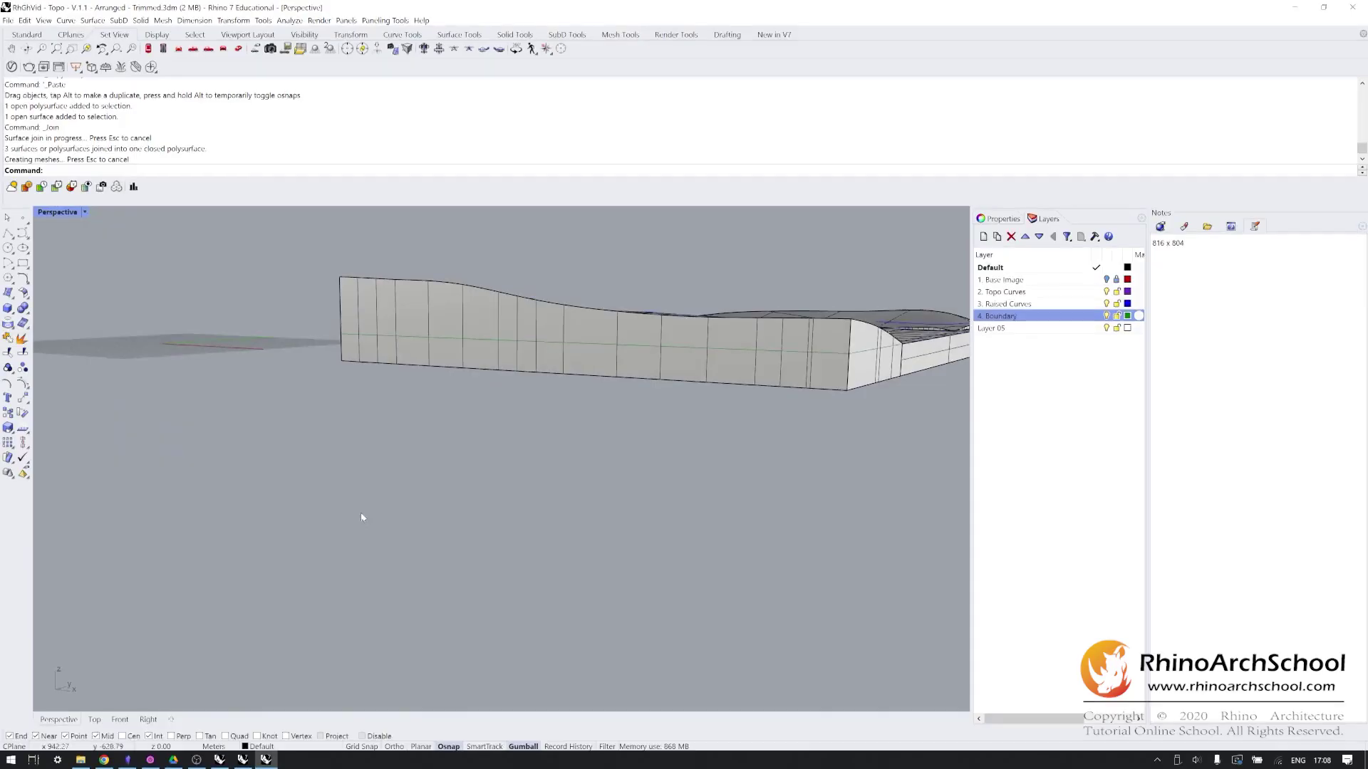
{"action": "right_click_drag", "start_coordinate": [360, 512], "coordinate": [536, 547]}
{"action": "right_click_drag", "start_coordinate": [283, 506], "coordinate": [605, 574]}
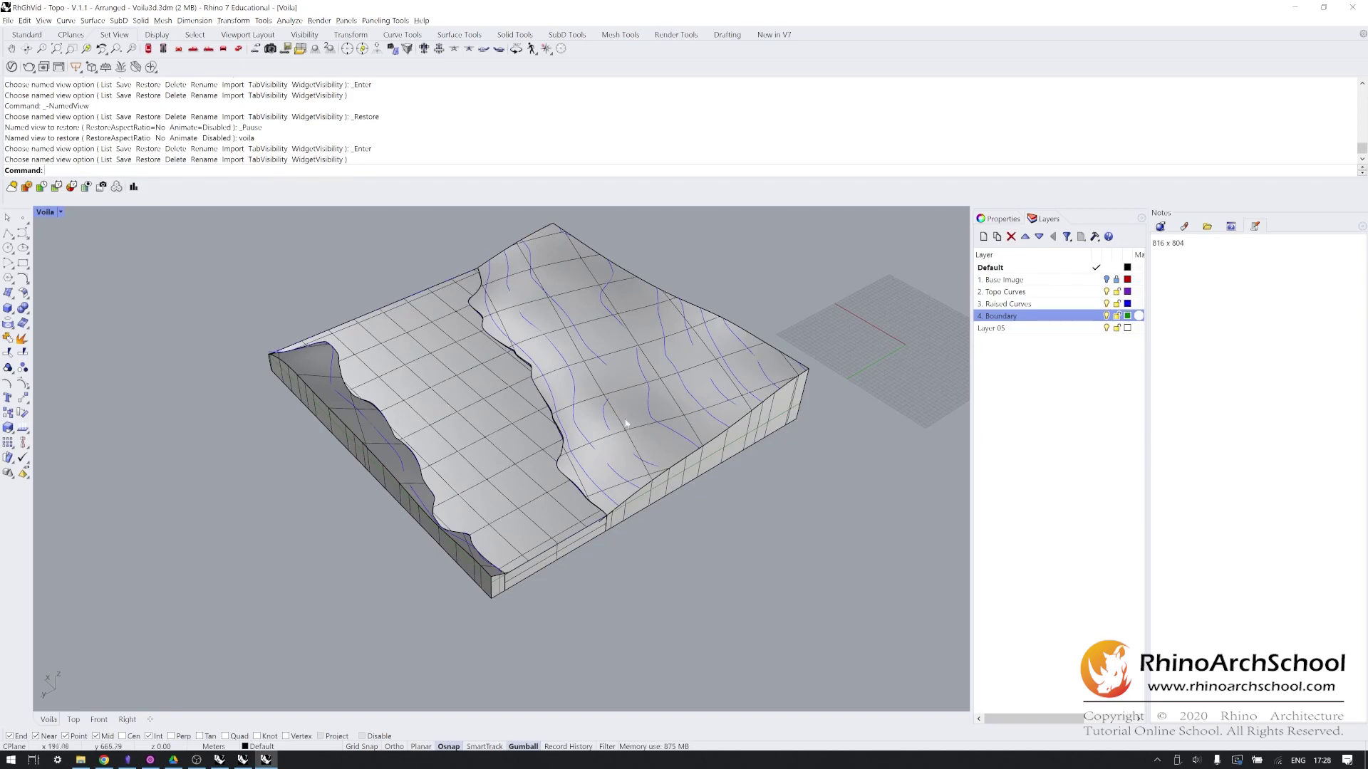
- Isolate the top surfaces of the large and the small terrain part
{"action": "left_click", "coordinate": [626, 423]}
{"action": "left_click", "coordinate": [369, 435]}
{"action": "type", "text": "Isolate"}
{"action": "key", "text": "Return"}
{"action": "left_click", "coordinate": [630, 675]}
{"action": "right_click_drag", "start_coordinate": [614, 592], "coordinate": [447, 558]}
{"action": "scroll", "coordinate": [463, 512], "scroll_direction": "up", "scroll_amount": 12}
{"action": "scroll", "coordinate": [461, 520], "scroll_direction": "up", "scroll_amount": 3}
{"action": "scroll", "coordinate": [461, 547], "scroll_direction": "down", "scroll_amount": 20}
{"action": "right_click_drag", "start_coordinate": [442, 572], "coordinate": [659, 592]}
{"action": "scroll", "coordinate": [593, 525], "scroll_direction": "up", "scroll_amount": 11}
{"action": "scroll", "coordinate": [727, 420], "scroll_direction": "down", "scroll_amount": 5}
{"action": "scroll", "coordinate": [599, 428], "scroll_direction": "up", "scroll_amount": 5}
- Split the large terrain surface along an isocurve at its pointed corner and delete the thin leftover sliver
{"action": "left_click", "coordinate": [600, 428]}
{"action": "key", "text": "Return"}
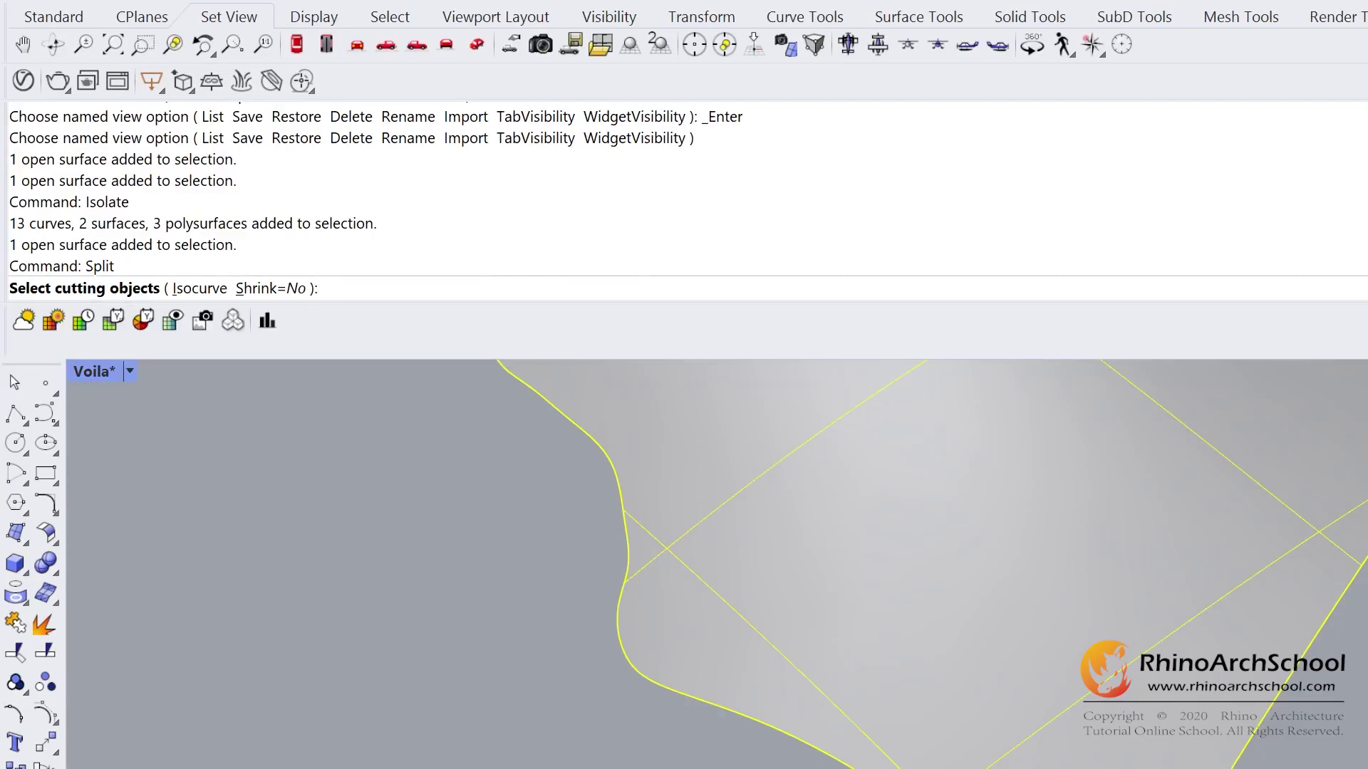
{"action": "type", "text": "i"}
{"action": "key", "text": "Return"}
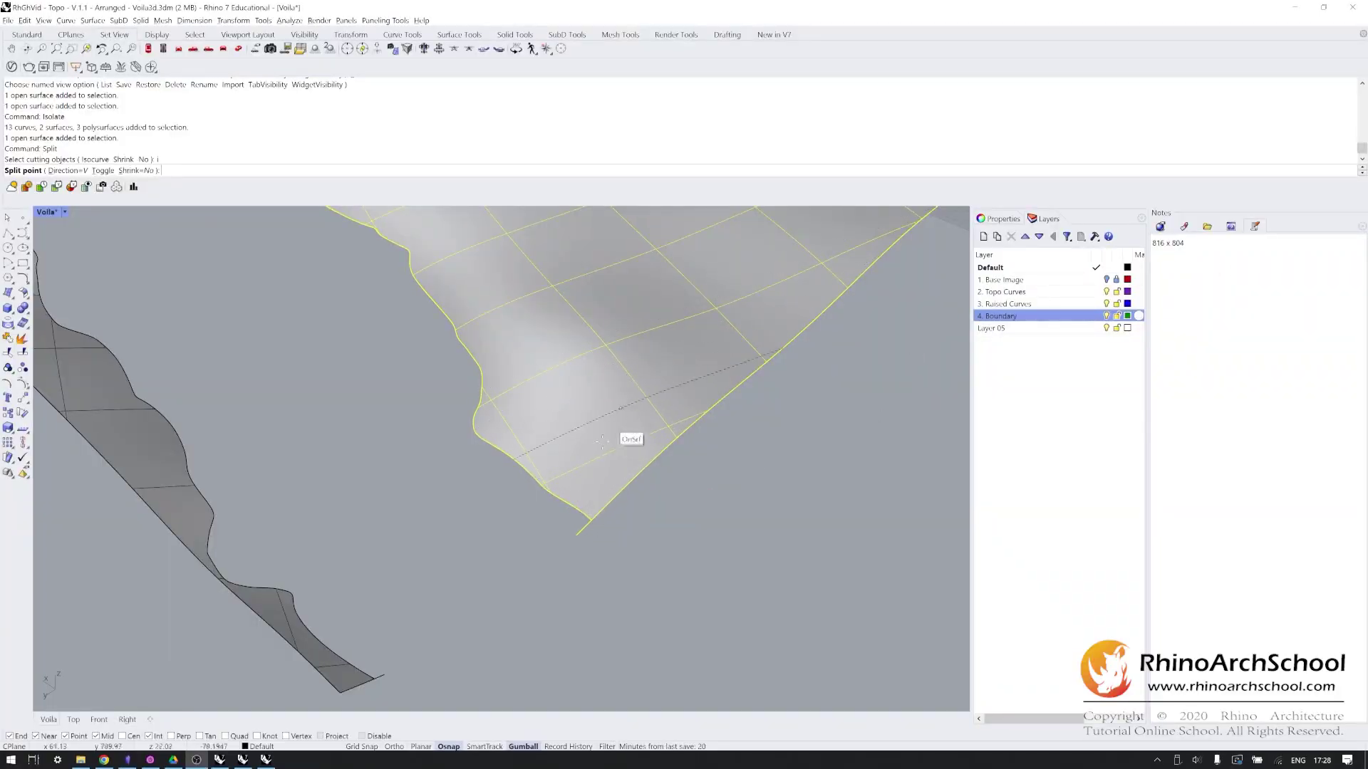
{"action": "scroll", "coordinate": [587, 515], "scroll_direction": "up", "scroll_amount": 2}
{"action": "scroll", "coordinate": [586, 515], "scroll_direction": "up", "scroll_amount": 2}
{"action": "left_click", "coordinate": [594, 518]}
{"action": "key", "text": "Return"}
{"action": "left_click_drag", "start_coordinate": [619, 613], "coordinate": [567, 576]}
{"action": "key", "text": "Delete"}
- Split the small terrain surface along a U-direction isocurve at its pointed end and delete the leftover sliver
{"action": "scroll", "coordinate": [504, 488], "scroll_direction": "down", "scroll_amount": 10}
{"action": "right_click_drag", "start_coordinate": [548, 507], "coordinate": [485, 513]}
{"action": "scroll", "coordinate": [488, 515], "scroll_direction": "up", "scroll_amount": 12}
{"action": "left_click", "coordinate": [480, 492]}
{"action": "scroll", "coordinate": [476, 500], "scroll_direction": "up", "scroll_amount": 3}
{"action": "type", "text": "plit"}
{"action": "key", "text": "Return"}
{"action": "type", "text": "i"}
{"action": "key", "text": "Return"}
{"action": "scroll", "coordinate": [450, 456], "scroll_direction": "up", "scroll_amount": 1}
{"action": "type", "text": "d"}
{"action": "key", "text": "Return"}
{"action": "type", "text": "u"}
{"action": "key", "text": "Return"}
{"action": "left_click", "coordinate": [455, 483]}
{"action": "key", "text": "Return"}
{"action": "key", "text": "Delete"}
- Show all hidden objects of the topography model
{"action": "type", "text": "Show"}
{"action": "key", "text": "Return"}
{"action": "right_click_drag", "start_coordinate": [467, 506], "coordinate": [855, 567]}
{"action": "right_click_drag", "start_coordinate": [306, 572], "coordinate": [338, 595]}
- Isolate the large terrain surface together with its side walls
{"action": "left_click", "coordinate": [505, 362]}
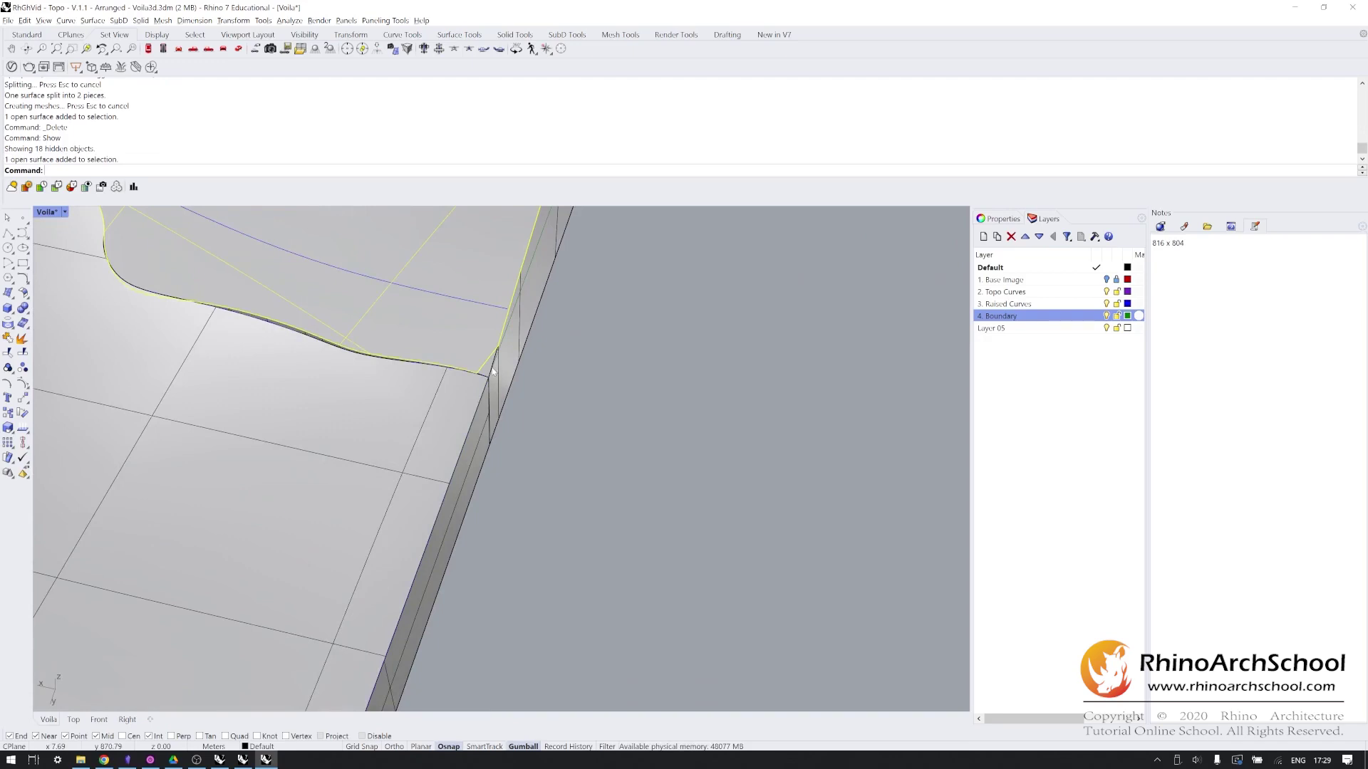
{"action": "scroll", "coordinate": [505, 361], "scroll_direction": "up", "scroll_amount": 4}
{"action": "left_click", "coordinate": [551, 371]}
{"action": "right_click_drag", "start_coordinate": [539, 394], "coordinate": [357, 360]}
{"action": "scroll", "coordinate": [585, 415], "scroll_direction": "down", "scroll_amount": 8}
{"action": "left_click", "coordinate": [589, 406]}
{"action": "left_click", "coordinate": [611, 319], "text": "shift"}
{"action": "right_click_drag", "start_coordinate": [625, 348], "coordinate": [554, 468]}
{"action": "key", "text": "BackSpace"}
{"action": "type", "text": "Isolate"}
{"action": "key", "text": "Return"}
- Duplicate the terrain and wall edges around the small gap at the large part's corner
{"action": "scroll", "coordinate": [433, 573], "scroll_direction": "up", "scroll_amount": 10}
{"action": "left_click", "coordinate": [361, 521]}
{"action": "type", "text": "DupLic"}
{"action": "key", "text": "BackSpace"}
{"action": "key", "text": "BackSpace"}
{"action": "key", "text": "BackSpace"}
{"action": "type", "text": "Edge"}
{"action": "key", "text": "Return"}
{"action": "left_click", "coordinate": [424, 393]}
{"action": "left_click", "coordinate": [463, 409]}
{"action": "left_click", "coordinate": [523, 383]}
{"action": "left_click", "coordinate": [563, 404]}
{"action": "key", "text": "Return"}
- Place a point object at the upper corner of the small triangular gap
{"action": "scroll", "coordinate": [451, 445], "scroll_direction": "up", "scroll_amount": 6}
{"action": "left_click", "coordinate": [490, 431]}
{"action": "left_click", "coordinate": [533, 455]}
{"action": "type", "text": "point"}
{"action": "key", "text": "Return"}
{"action": "left_click", "coordinate": [506, 350]}
{"action": "key", "text": "Return"}
- Place a point object at the gap's other end and split the duplicated edge curves using the points
{"action": "type", "text": "point"}
{"action": "key", "text": "Return"}
{"action": "type", "text": "selpt"}
{"action": "key", "text": "Return"}
{"action": "key", "text": "Return"}
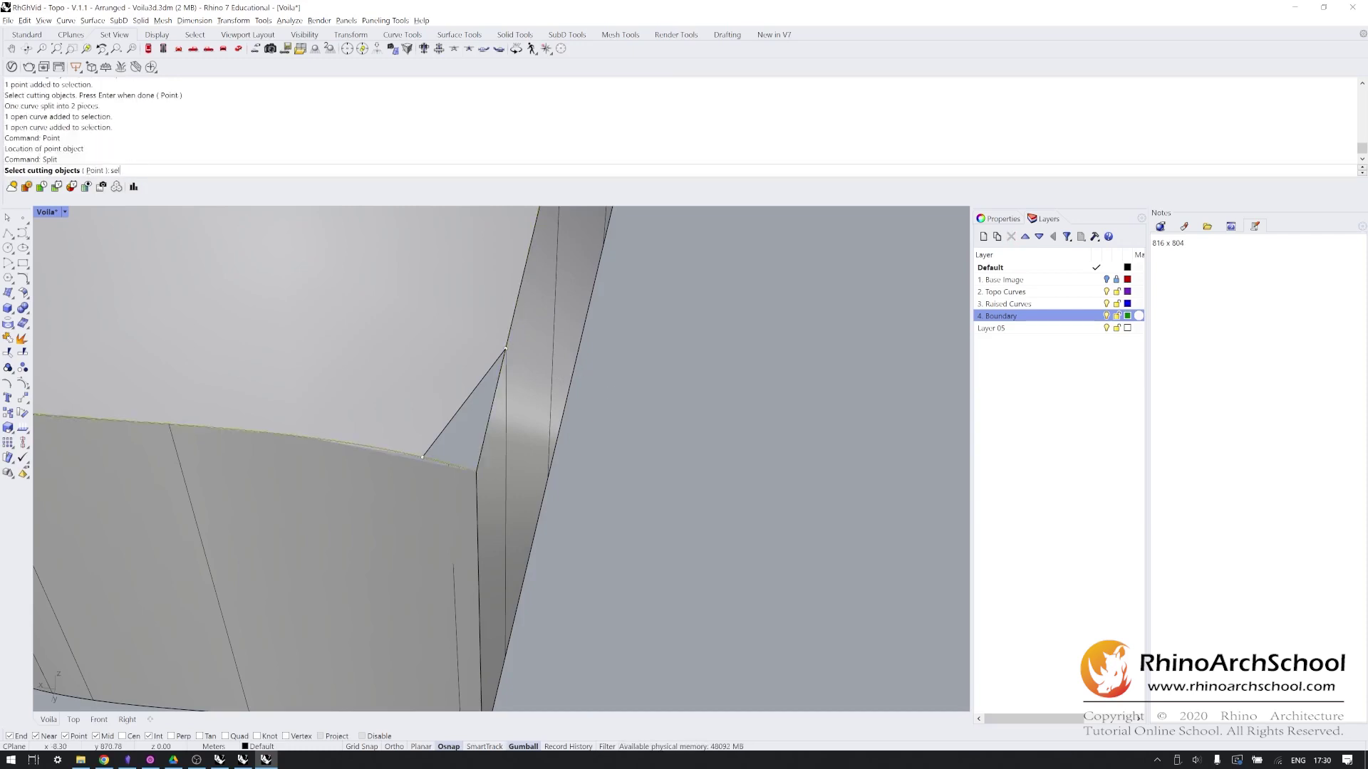
{"action": "type", "text": "selpt"}
{"action": "key", "text": "Return"}
{"action": "key", "text": "Return"}
- Select the split edge curves bounding the corner gap and build a surface from them
{"action": "left_click", "coordinate": [459, 468]}
{"action": "left_click", "coordinate": [492, 404], "text": "shift"}
{"action": "left_click", "coordinate": [530, 429]}
{"action": "left_click", "coordinate": [566, 400]}
{"action": "left_click", "coordinate": [653, 436]}
{"action": "key", "text": "Return"}
- Finish closing the corner gap and join the patched side walls with the large terrain surface
{"action": "left_click", "coordinate": [483, 381]}
{"action": "left_click", "coordinate": [495, 395]}
{"action": "left_click", "coordinate": [519, 426]}
{"action": "left_click", "coordinate": [453, 464]}
{"action": "left_click", "coordinate": [480, 493]}
{"action": "key", "text": "Return"}
{"action": "key", "text": "Return"}
{"action": "left_click", "coordinate": [889, 526]}
{"action": "right_click_drag", "start_coordinate": [579, 464], "coordinate": [627, 446]}
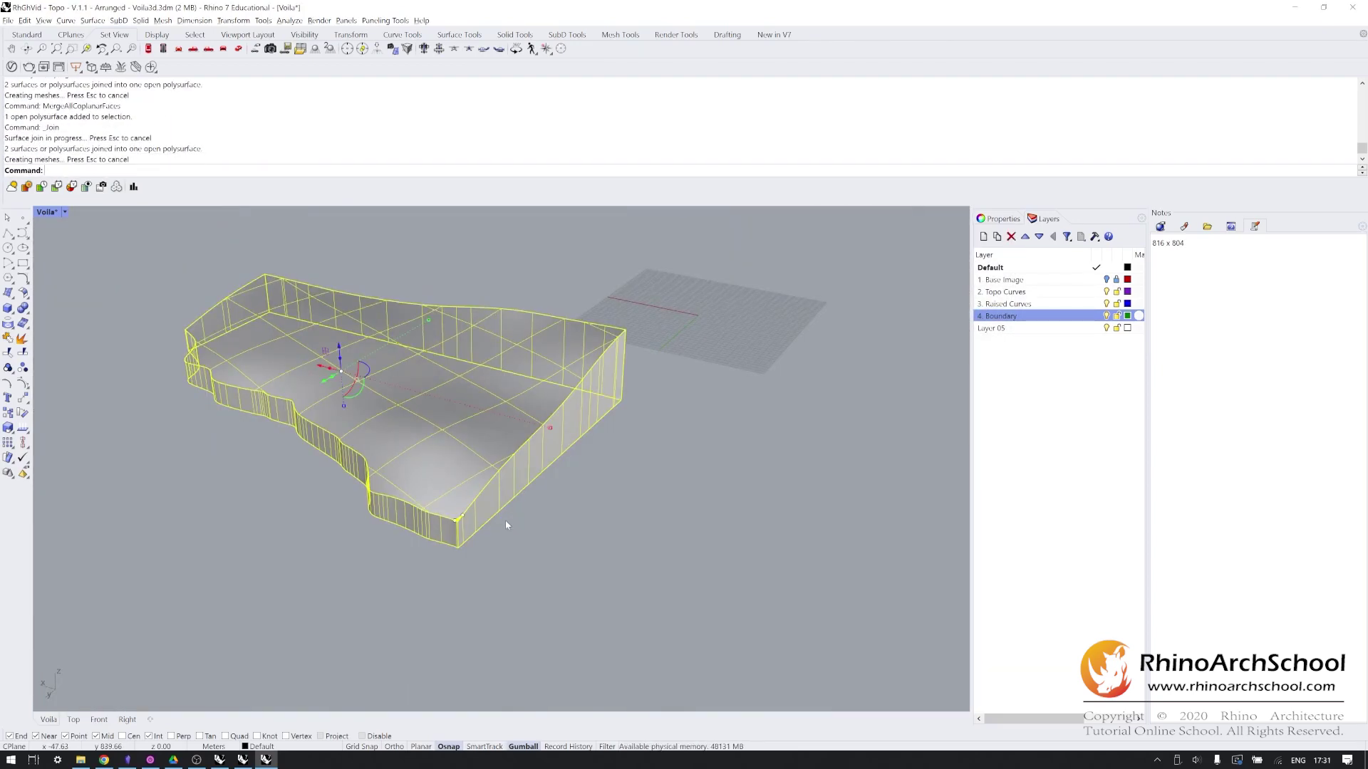
- Show all hidden objects and join the large terrain part with its bottom surface
{"action": "type", "text": "Show"}
{"action": "key", "text": "Return"}
{"action": "right_click_drag", "start_coordinate": [505, 525], "coordinate": [637, 533]}
{"action": "left_click", "coordinate": [563, 552], "text": "shift"}
{"action": "key", "text": "ctrl+j"}
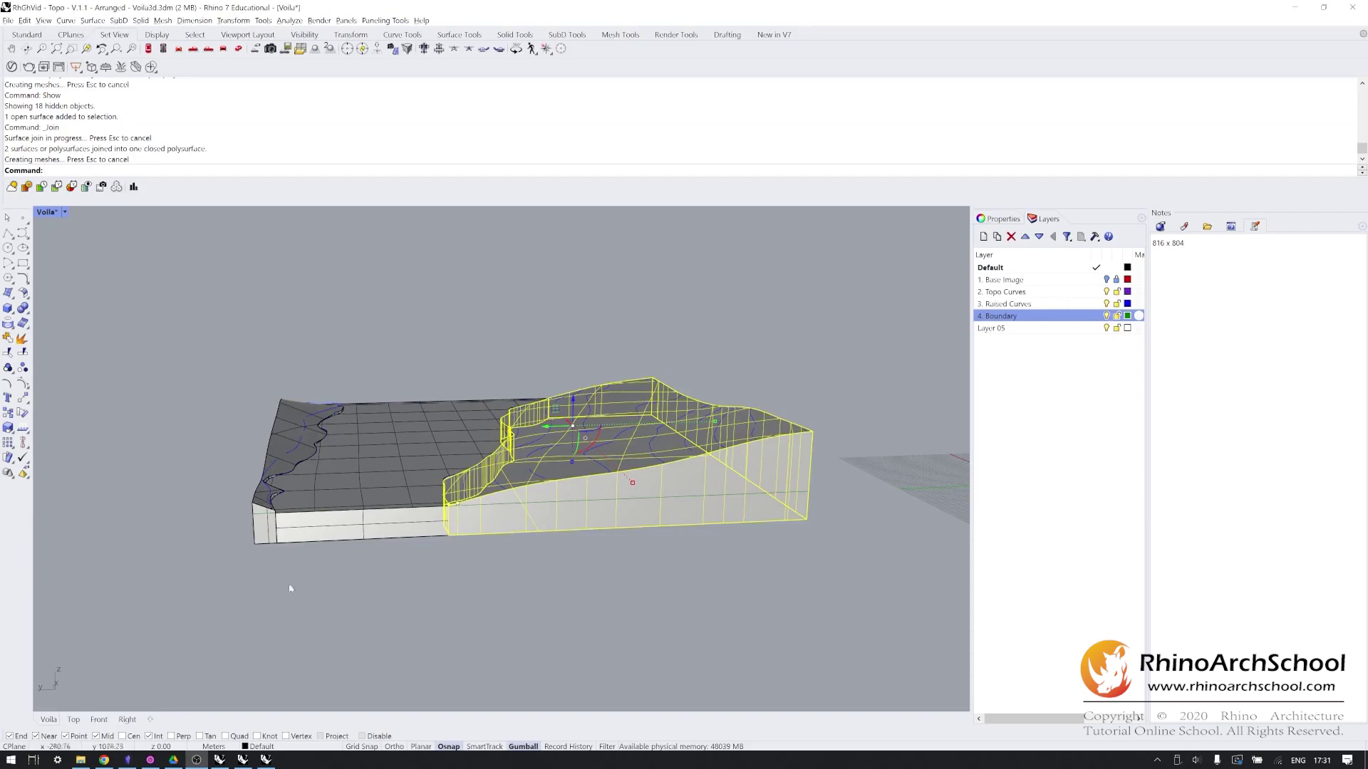
- Select the small terrain surface beside the open gap at its corner
{"action": "right_click_drag", "start_coordinate": [289, 588], "coordinate": [403, 551]}
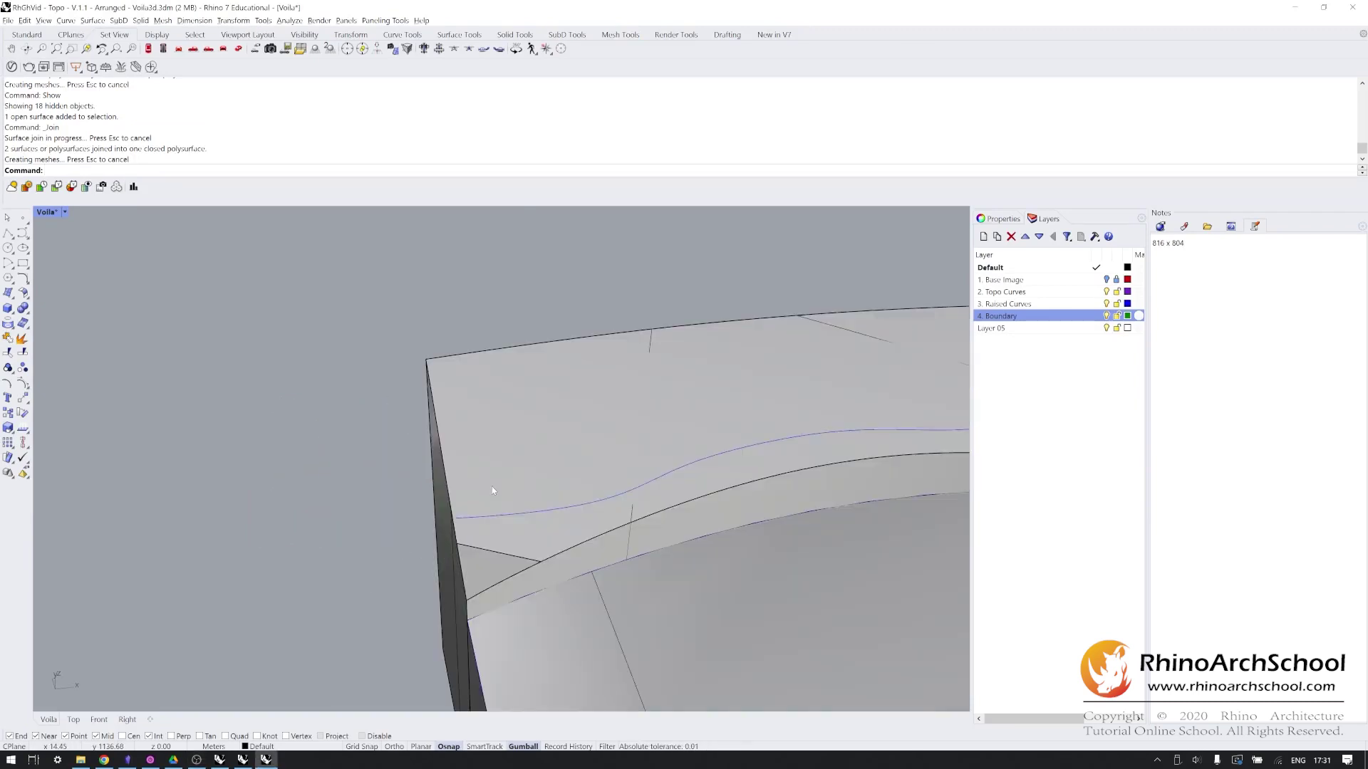
{"action": "left_click", "coordinate": [492, 489]}
{"action": "right_click_drag", "start_coordinate": [492, 489], "coordinate": [458, 504]}
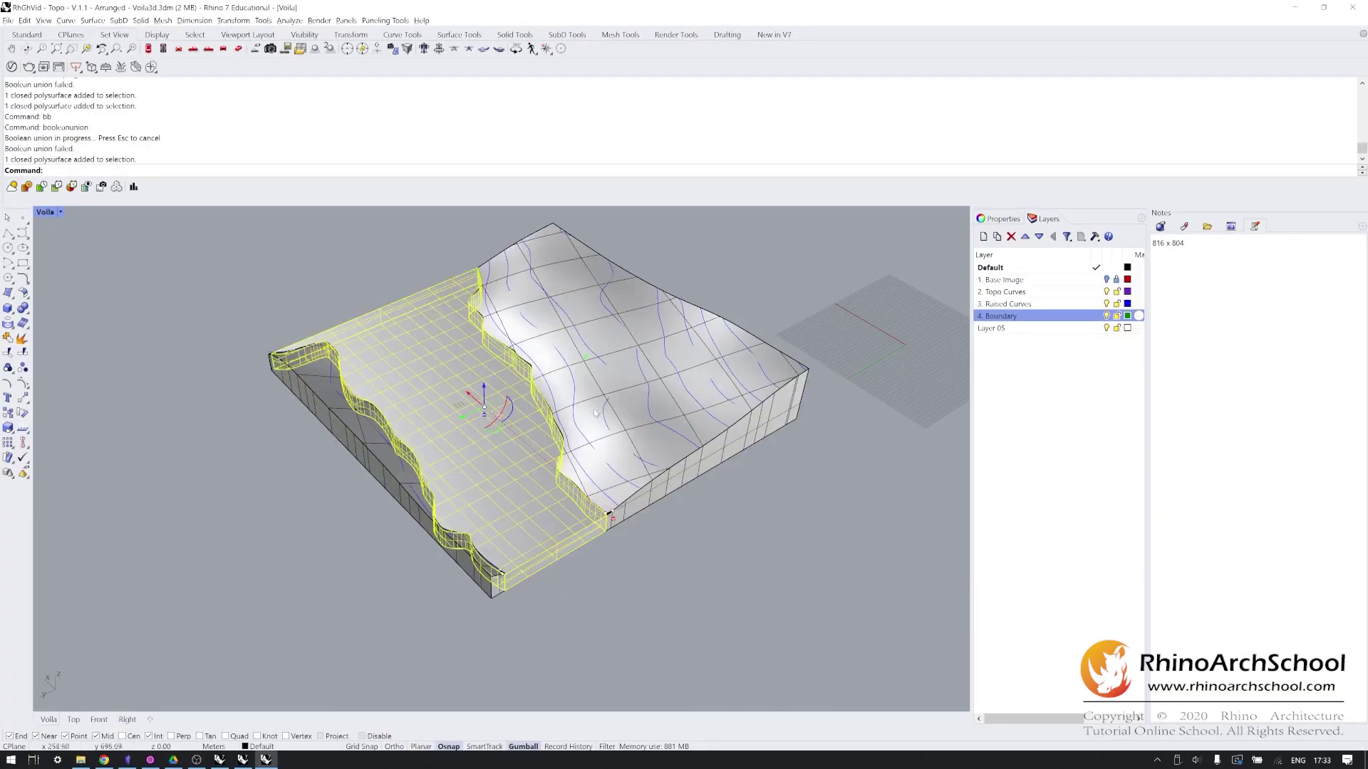
- Rename Layer 05 as "5. 3d Topographic Model" and assign the three closed terrain solids to it
{"action": "left_click", "coordinate": [926, 378]}
{"action": "left_click", "coordinate": [362, 426]}
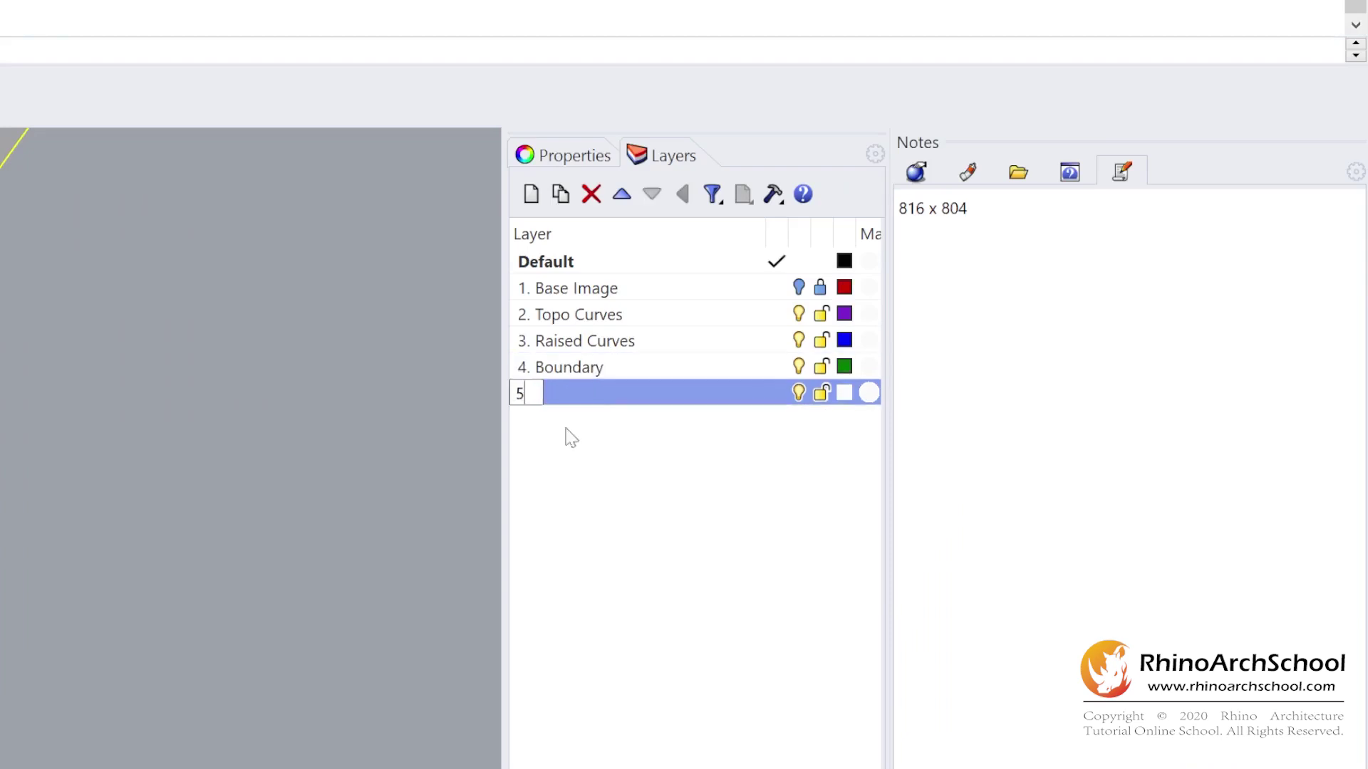
{"action": "type", "text": ". 3d Topographic Model"}
{"action": "key", "text": "Return"}
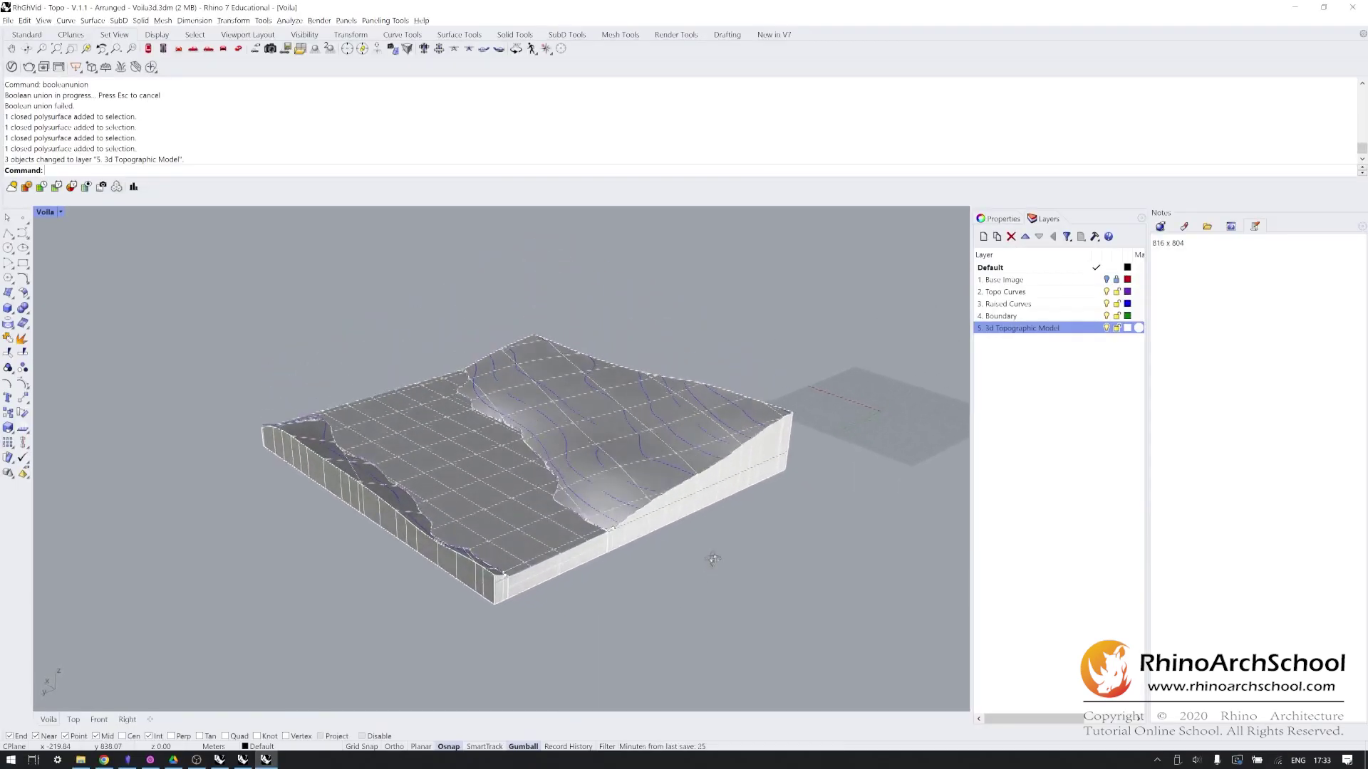
- Hide the Raised Curves and Boundary layers and display the topography model in Rendered mode
{"action": "right_click_drag", "start_coordinate": [713, 560], "coordinate": [763, 397]}
{"action": "left_click", "coordinate": [1107, 305]}
{"action": "left_click", "coordinate": [1106, 316]}
{"action": "right_click_drag", "start_coordinate": [250, 514], "coordinate": [606, 545]}
{"action": "key", "text": "ctrl+alt+r"}
{"action": "right_click_drag", "start_coordinate": [382, 520], "coordinate": [318, 482]}
{"action": "mouse_move", "coordinate": [652, 484]}
{"action": "right_mouse_down"}
{"action": "mouse_move", "coordinate": [324, 467]}
{"action": "mouse_move", "coordinate": [335, 465]}
{"action": "right_mouse_up"}
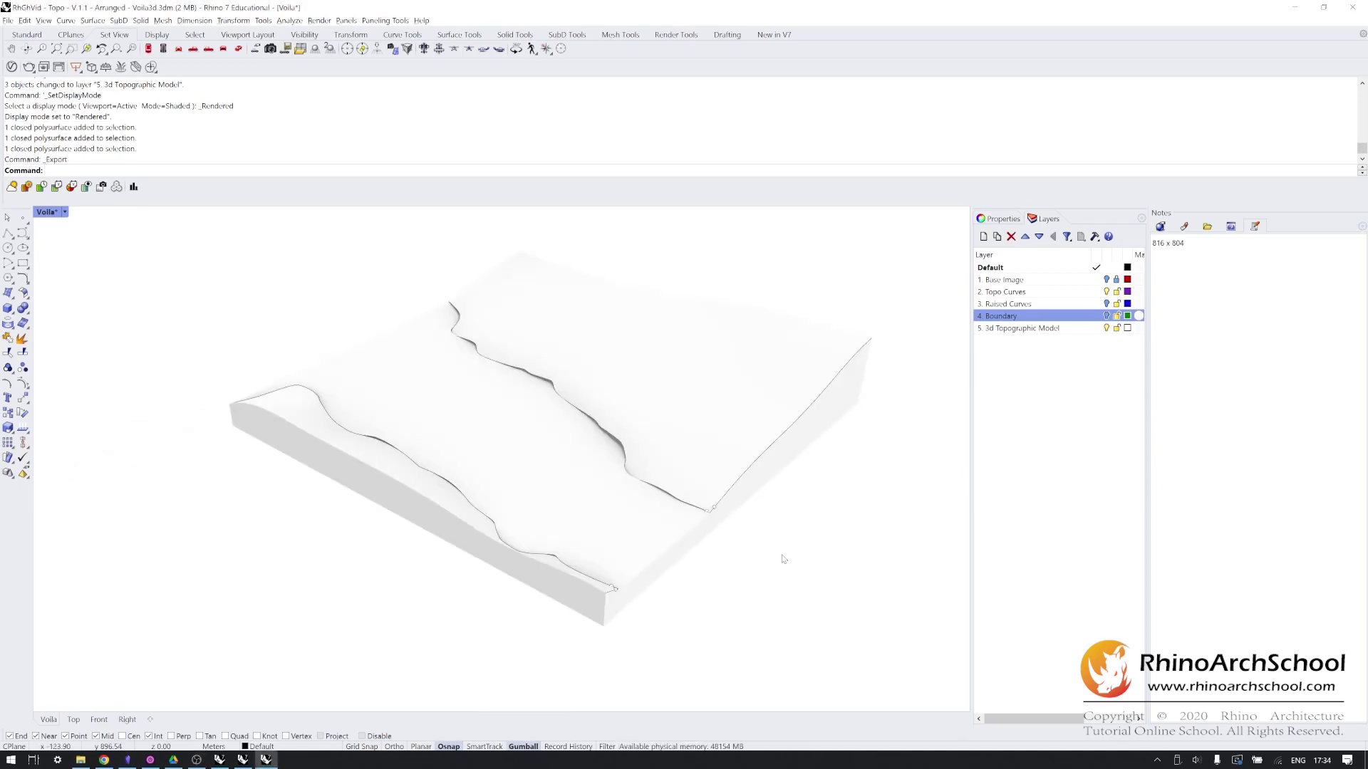
- Display the model in Shaded mode and draw a freehand solid box beside the terrain's high front corner
{"action": "key", "text": "ctrl+alt+s"}
{"action": "mouse_move", "coordinate": [783, 559]}
{"action": "right_mouse_down"}
{"action": "mouse_move", "coordinate": [741, 535]}
{"action": "mouse_move", "coordinate": [732, 569]}
{"action": "right_mouse_up"}
{"action": "type", "text": "box"}
{"action": "key", "text": "Return"}
{"action": "left_click", "coordinate": [776, 585]}
{"action": "left_click", "coordinate": [695, 656]}
{"action": "left_click", "coordinate": [700, 599]}
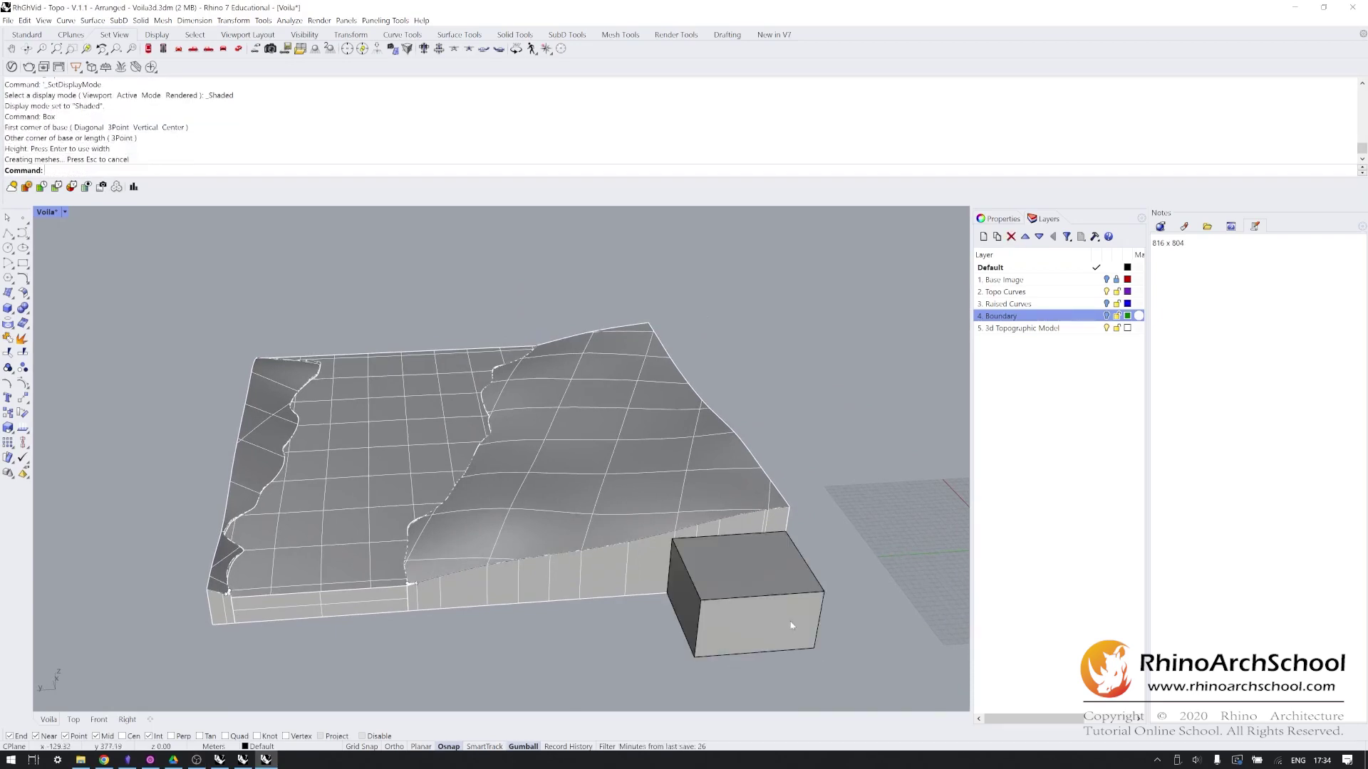